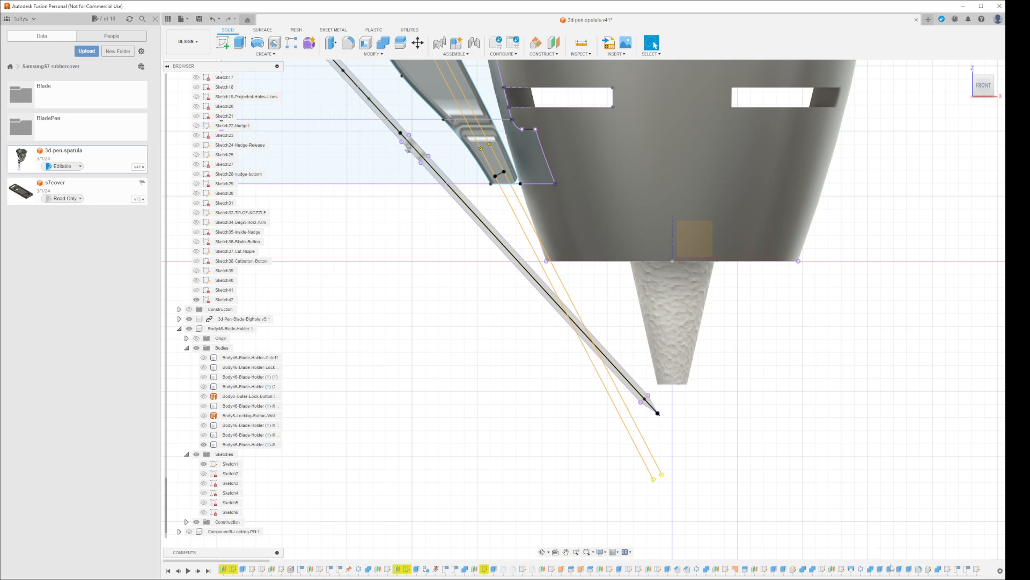
Open Sketch42, the last sketch in the design history, for editing.
{"action": "scroll", "coordinate": [897, 572], "scroll_direction": "down", "scroll_amount": 20}
{"action": "scroll", "coordinate": [904, 576], "scroll_direction": "down", "scroll_amount": 2}
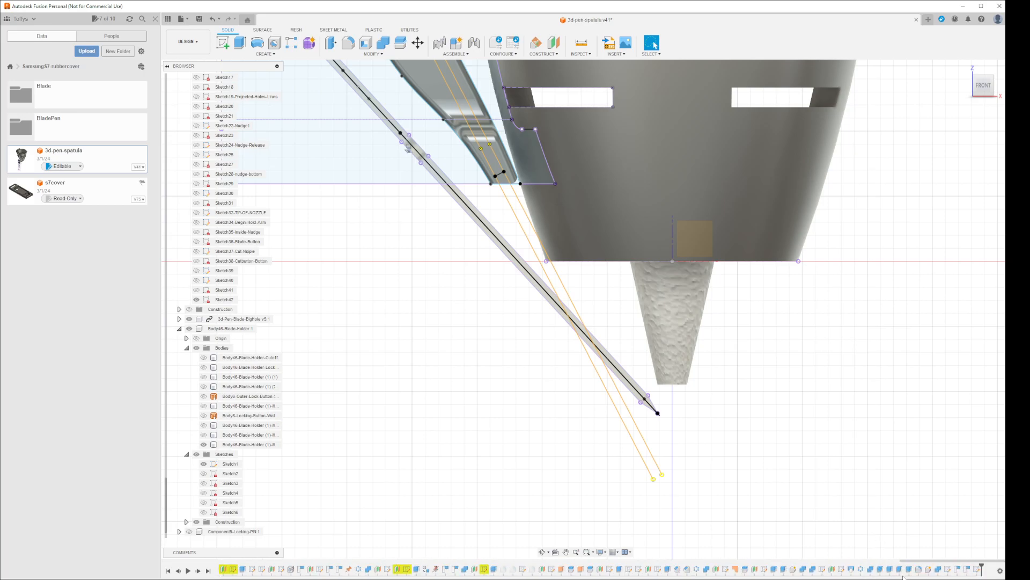
{"action": "left_click", "coordinate": [977, 569]}
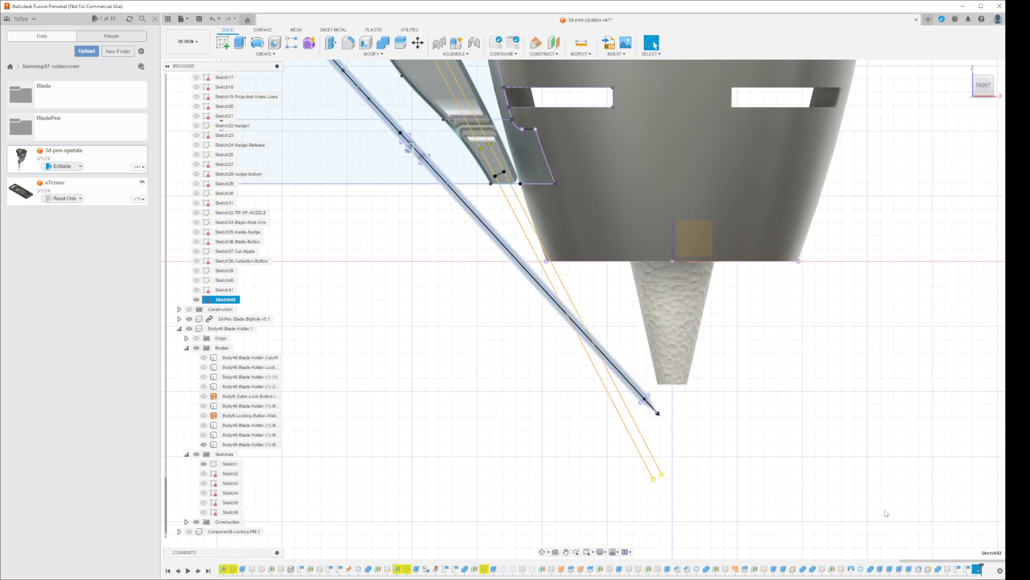
{"action": "left_click", "coordinate": [785, 459]}
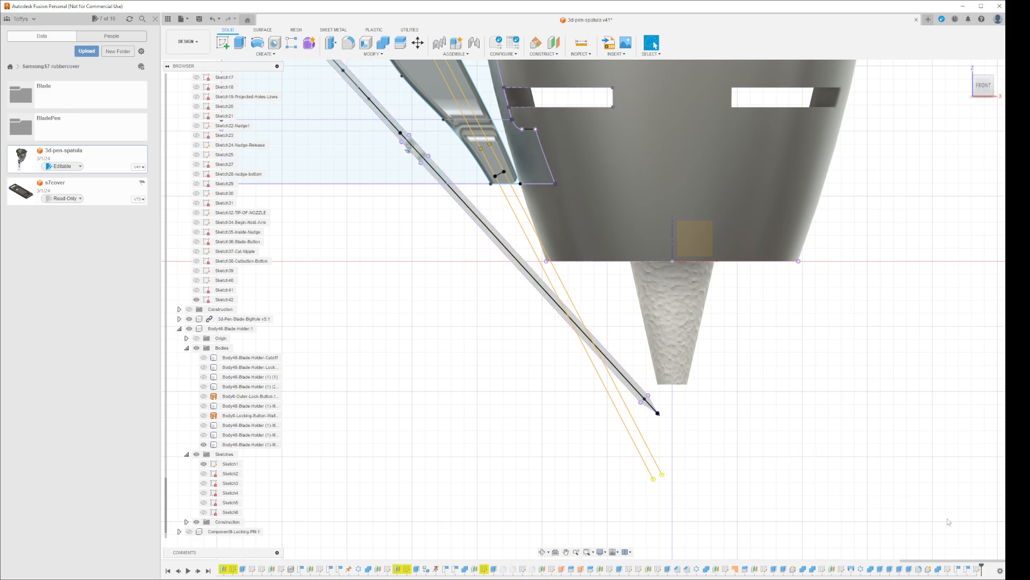
{"action": "right_click", "coordinate": [978, 570]}
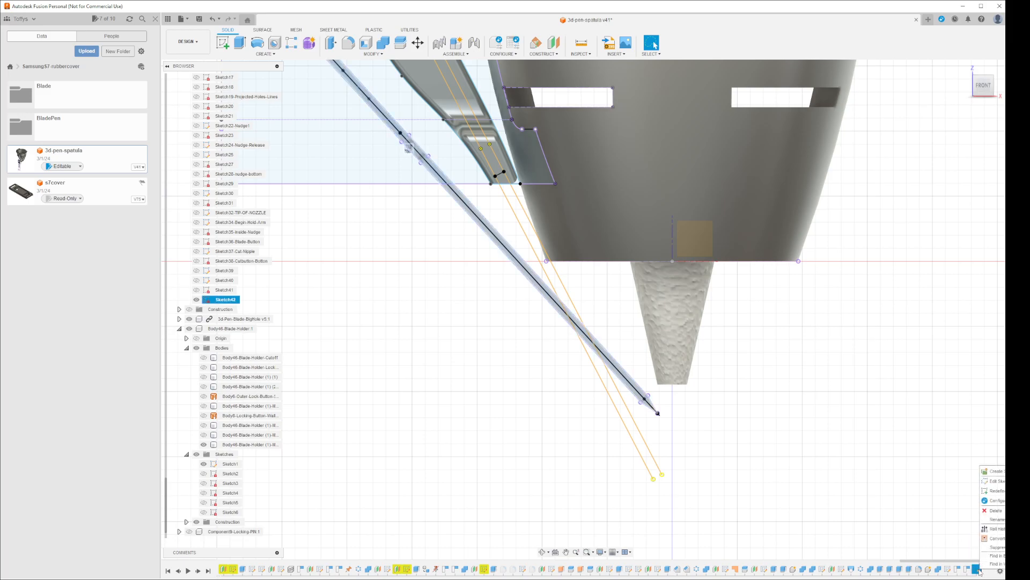
{"action": "left_click", "coordinate": [995, 481]}
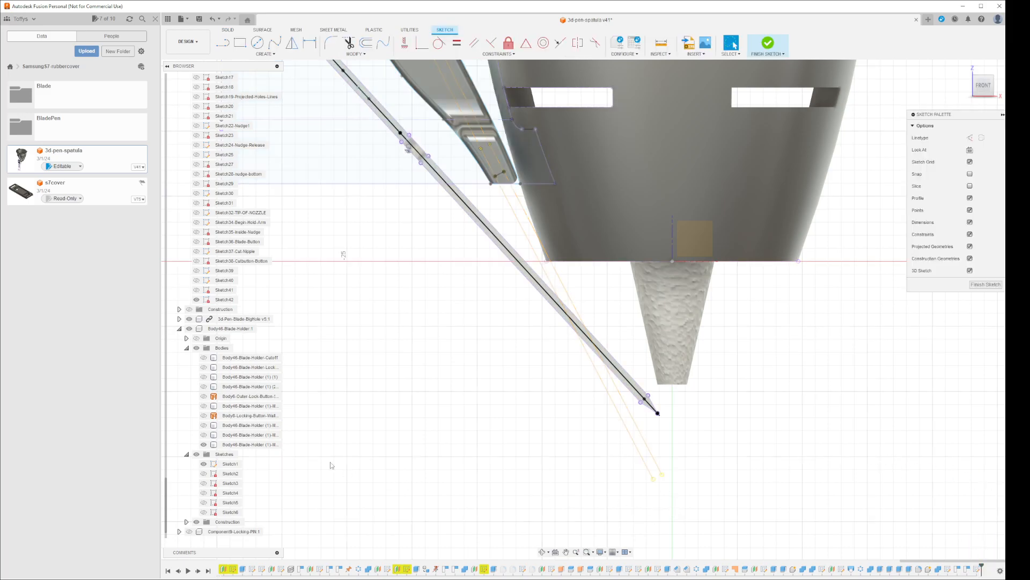
Project the lower right endpoint of the blade lines in the blade holder's Sketch1 into Sketch42.
{"action": "left_click", "coordinate": [231, 465]}
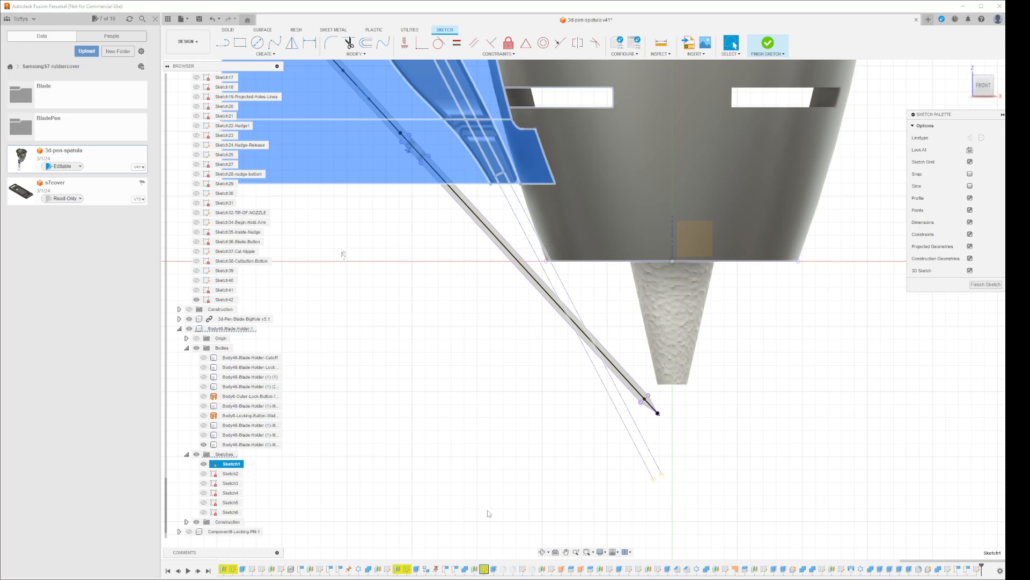
{"action": "left_click", "coordinate": [717, 486]}
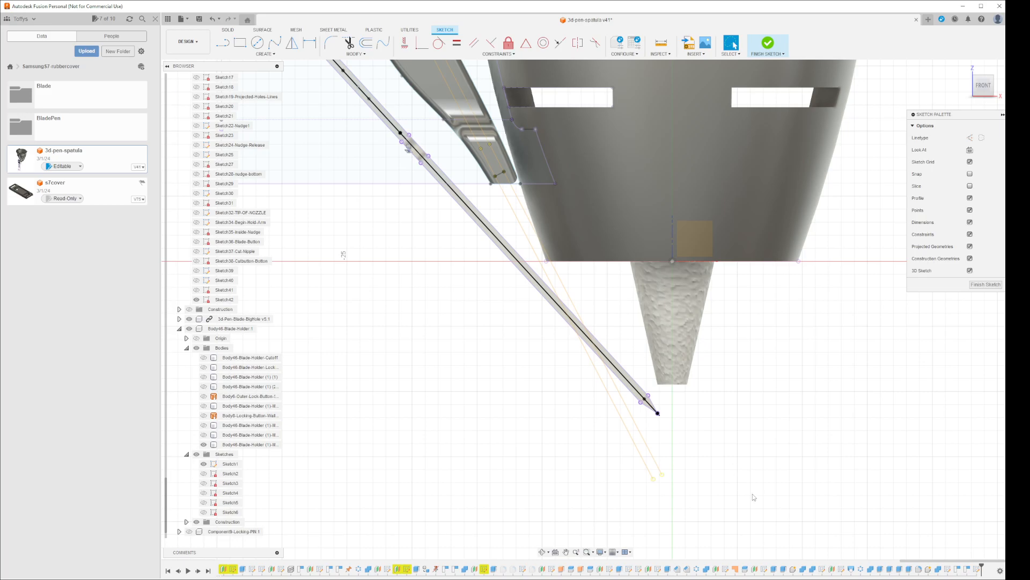
{"action": "scroll", "coordinate": [665, 483], "scroll_direction": "up", "scroll_amount": 1}
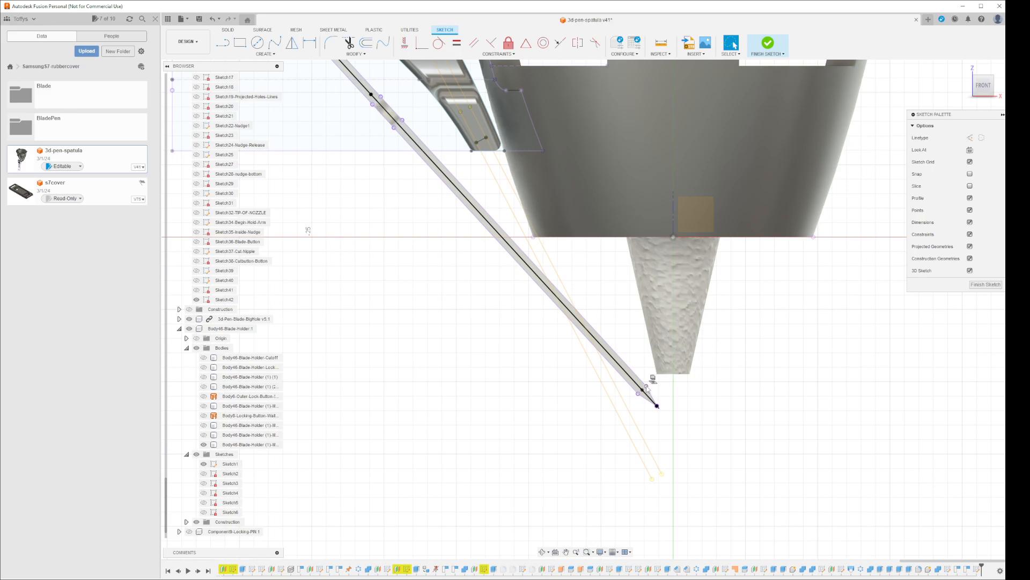
{"action": "left_click", "coordinate": [648, 385]}
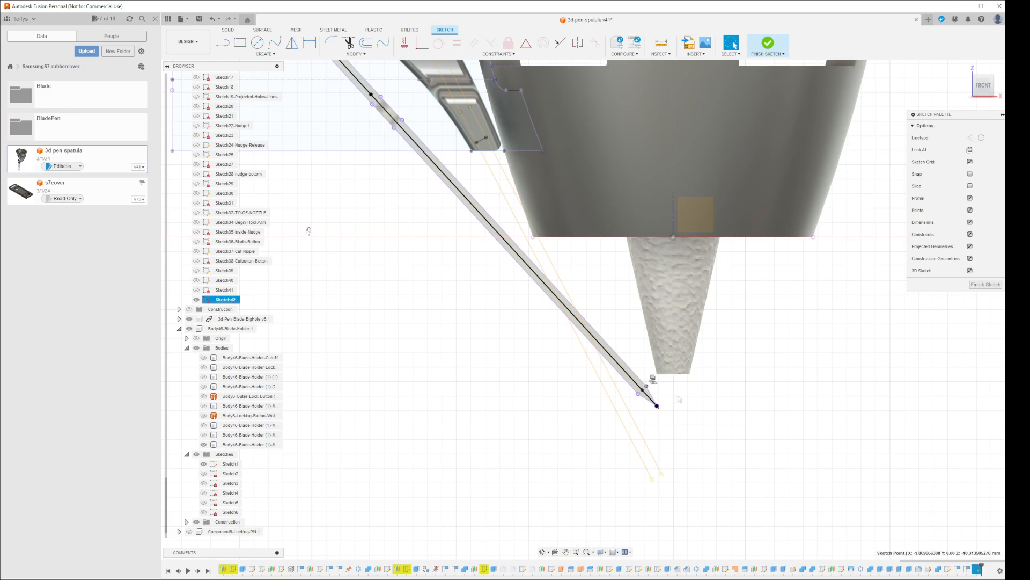
{"action": "left_click", "coordinate": [662, 473]}
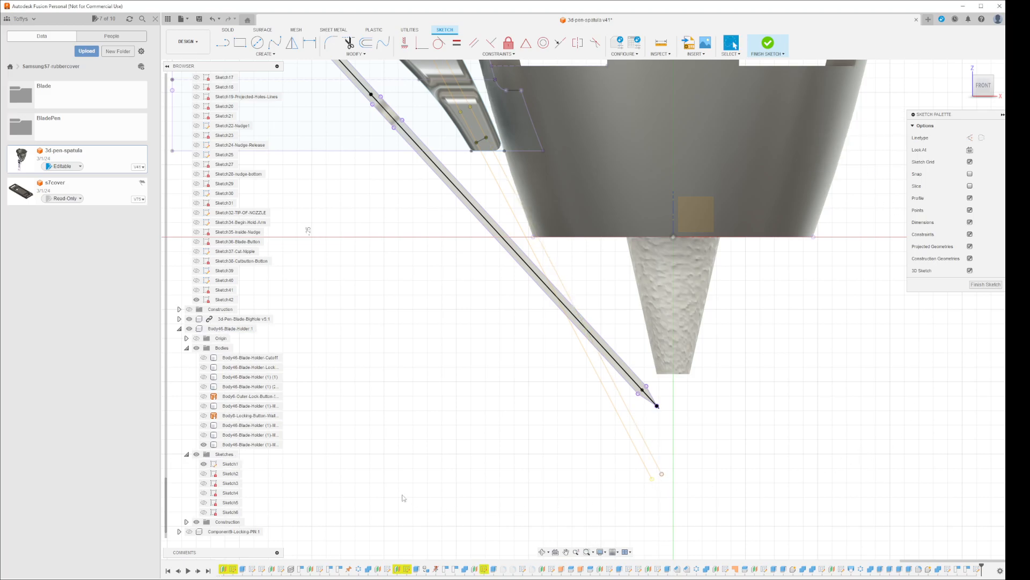
Hide the blade holder's Sketch1 and the blade component, and finish editing Sketch42.
{"action": "left_click", "coordinate": [203, 464]}
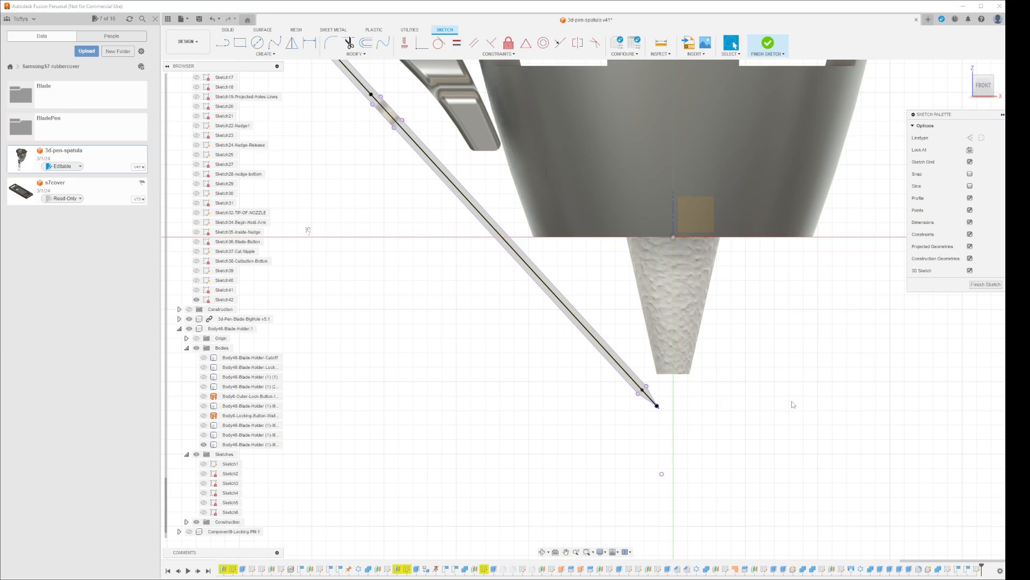
{"action": "scroll", "coordinate": [793, 405], "scroll_direction": "down", "scroll_amount": 3}
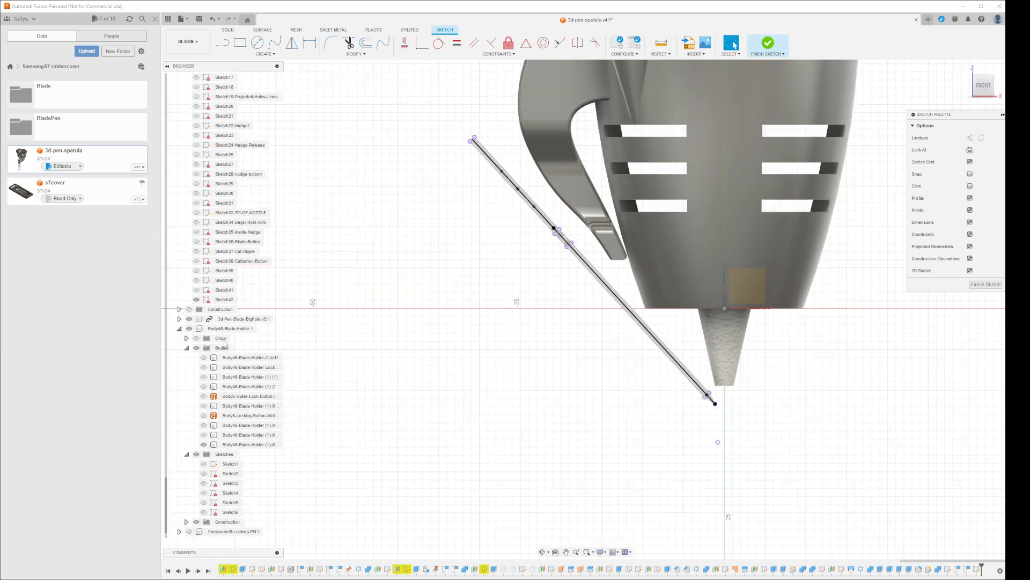
{"action": "key", "text": "Escape"}
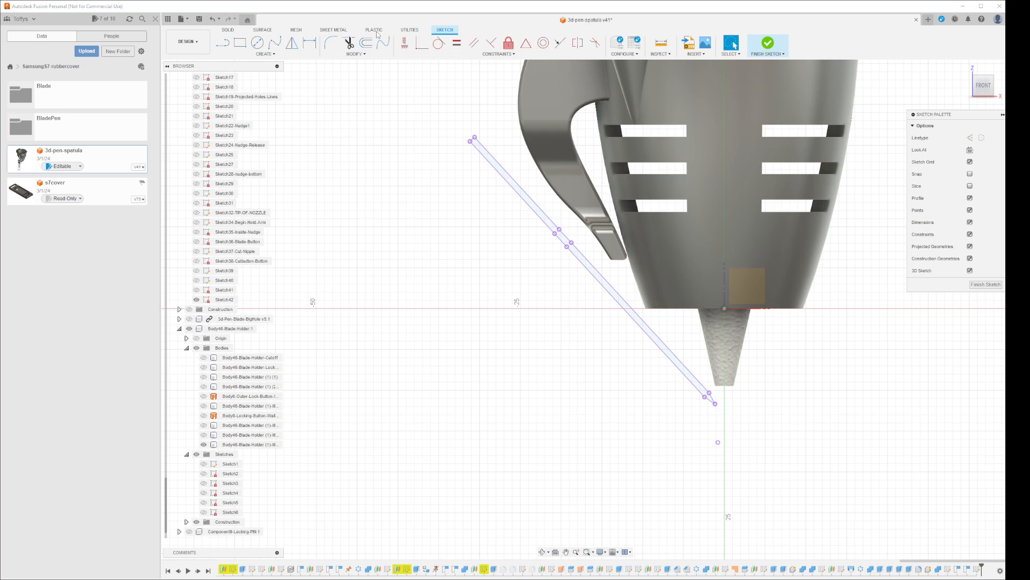
{"action": "left_click", "coordinate": [985, 285]}
Reopen Sketch42, copy the whole blade profile and the projected point using Freeform Selection, and finish the sketch.
{"action": "right_click", "coordinate": [231, 300]}
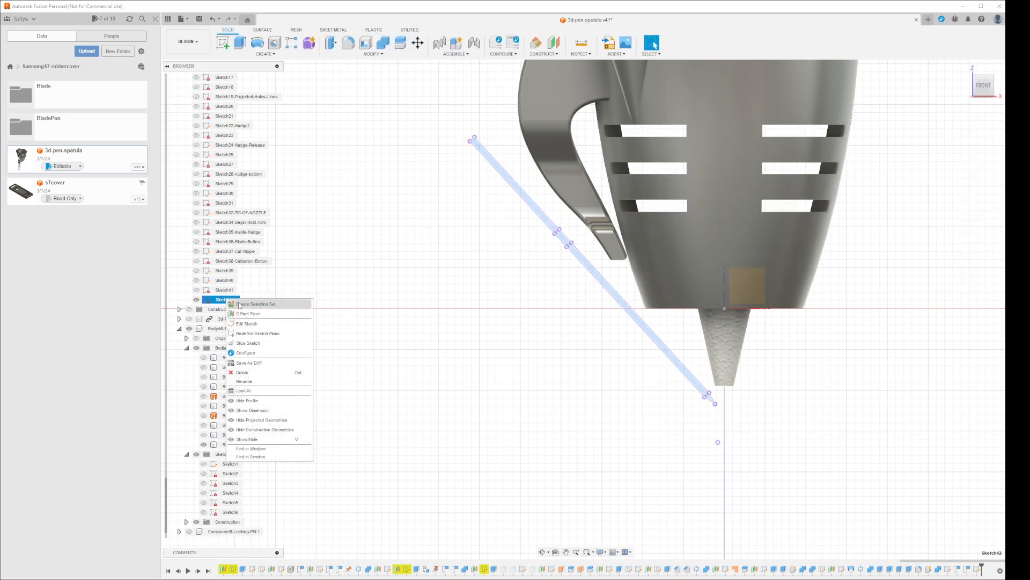
{"action": "left_click", "coordinate": [255, 324]}
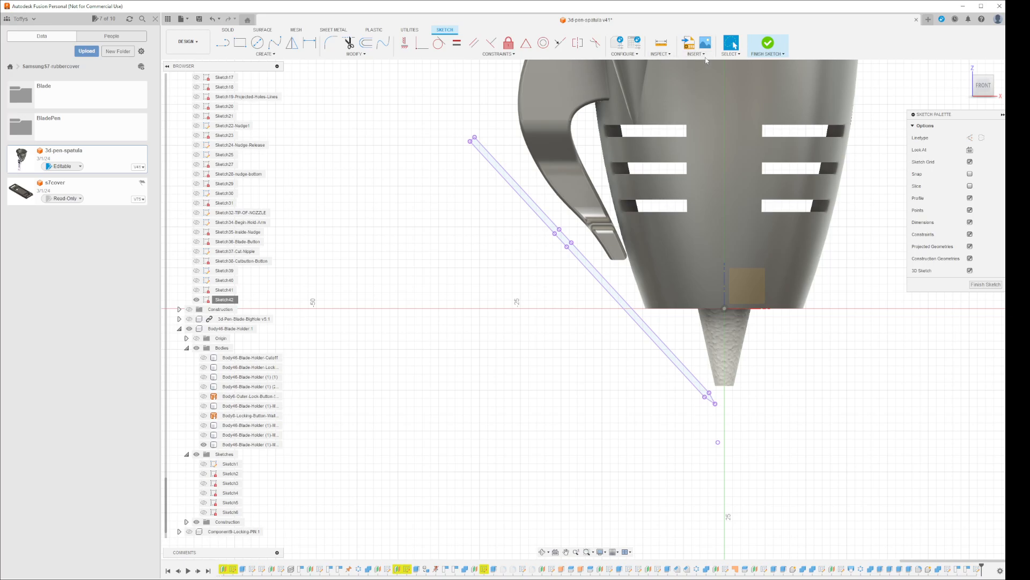
{"action": "left_click", "coordinate": [730, 54]}
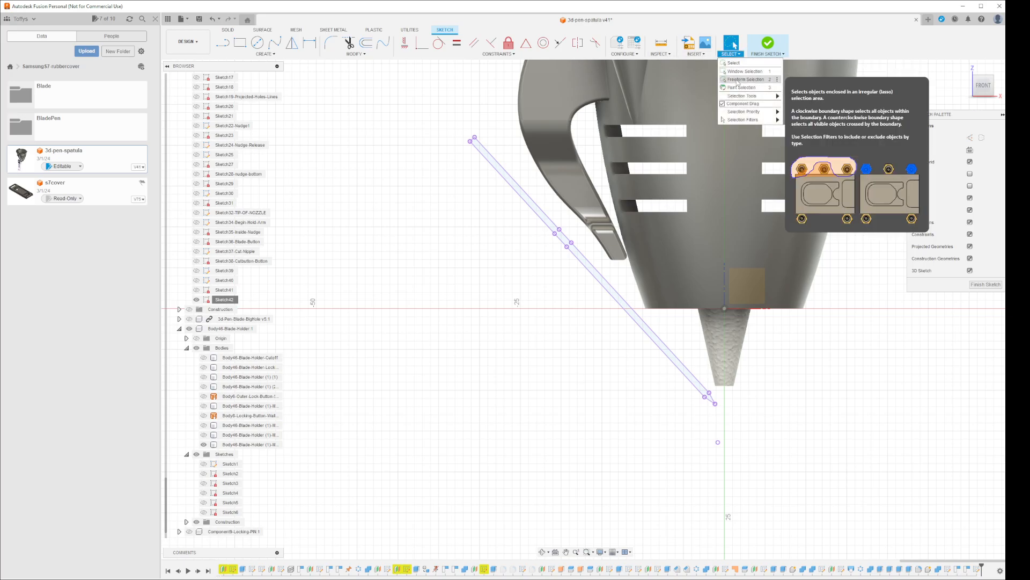
{"action": "left_click", "coordinate": [739, 81]}
{"action": "mouse_move", "coordinate": [483, 192]}
{"action": "left_mouse_down"}
{"action": "mouse_move", "coordinate": [463, 172]}
{"action": "mouse_move", "coordinate": [473, 133]}
{"action": "mouse_move", "coordinate": [676, 337]}
{"action": "mouse_move", "coordinate": [726, 414]}
{"action": "mouse_move", "coordinate": [734, 446]}
{"action": "mouse_move", "coordinate": [724, 460]}
{"action": "mouse_move", "coordinate": [690, 439]}
{"action": "mouse_move", "coordinate": [666, 397]}
{"action": "mouse_move", "coordinate": [478, 189]}
{"action": "left_mouse_up"}
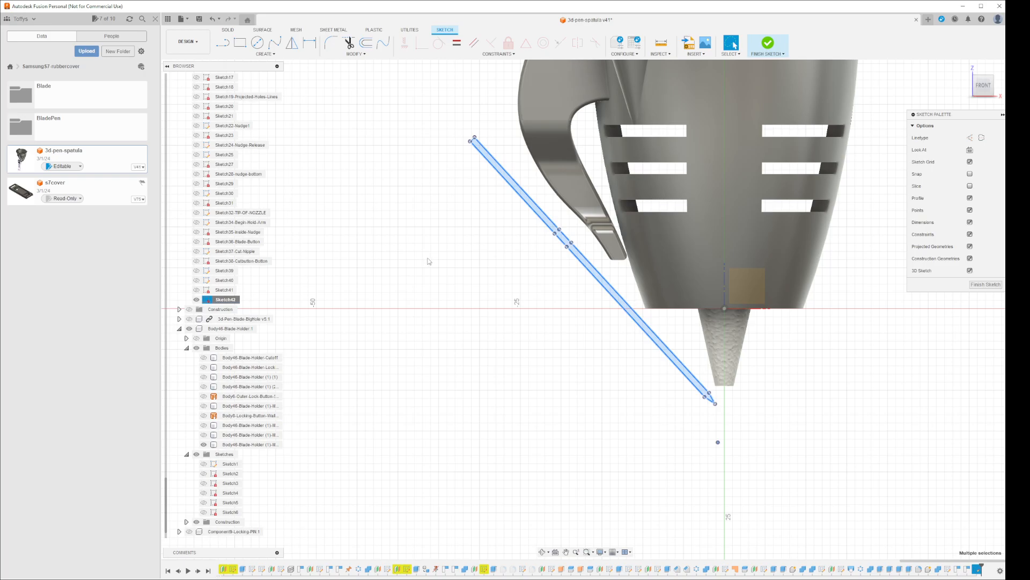
{"action": "left_click", "coordinate": [976, 285]}
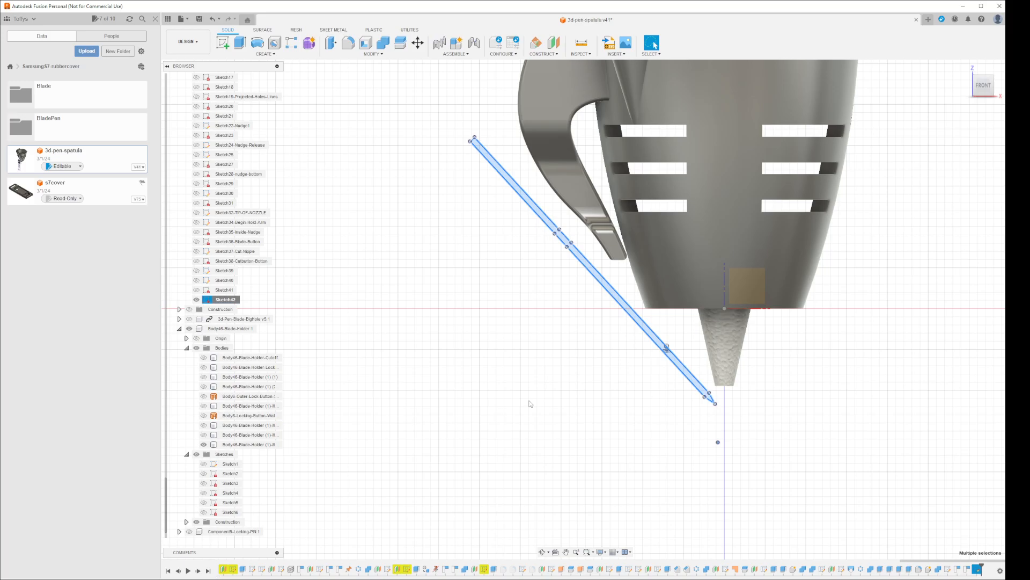
Show Sketch1 of the blade holder and hide Sketch42.
{"action": "left_click", "coordinate": [449, 475]}
{"action": "left_click", "coordinate": [203, 465]}
{"action": "left_click", "coordinate": [203, 465]}
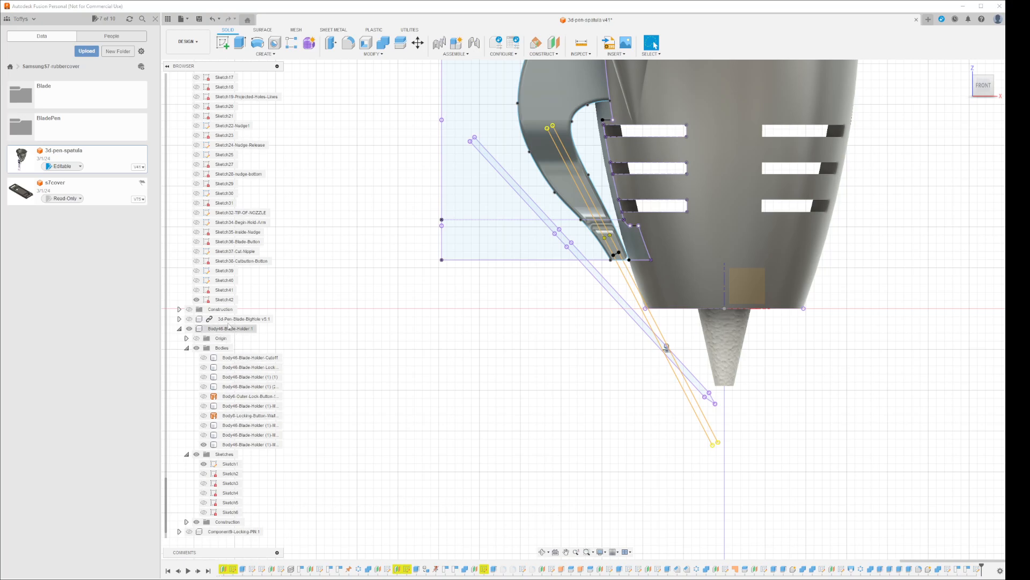
{"action": "left_click", "coordinate": [198, 299]}
{"action": "left_click", "coordinate": [197, 300]}
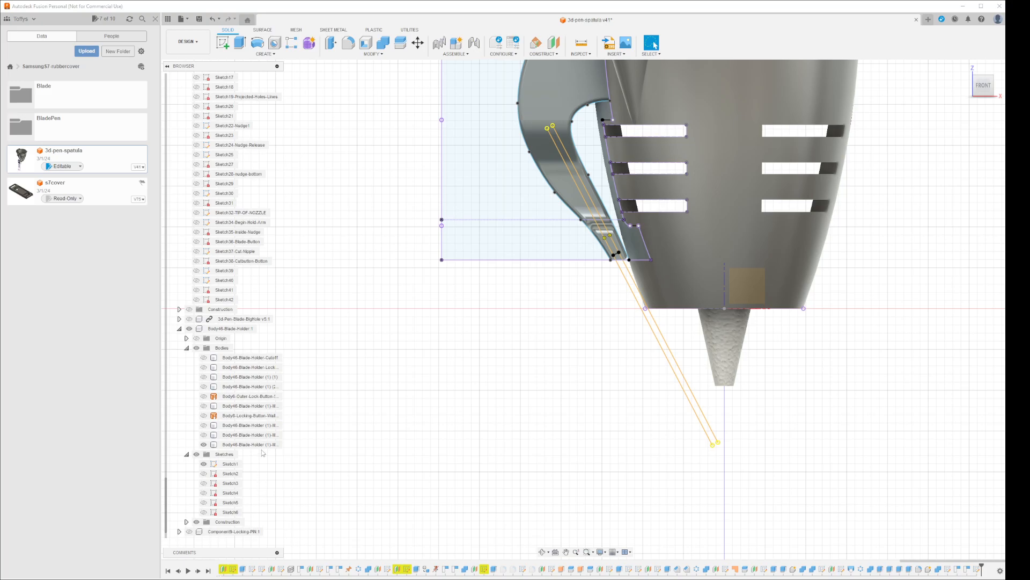
Open the blade holder's Sketch1 for editing and paste the copied blade profile into it.
{"action": "right_click", "coordinate": [231, 465]}
{"action": "left_click", "coordinate": [252, 313]}
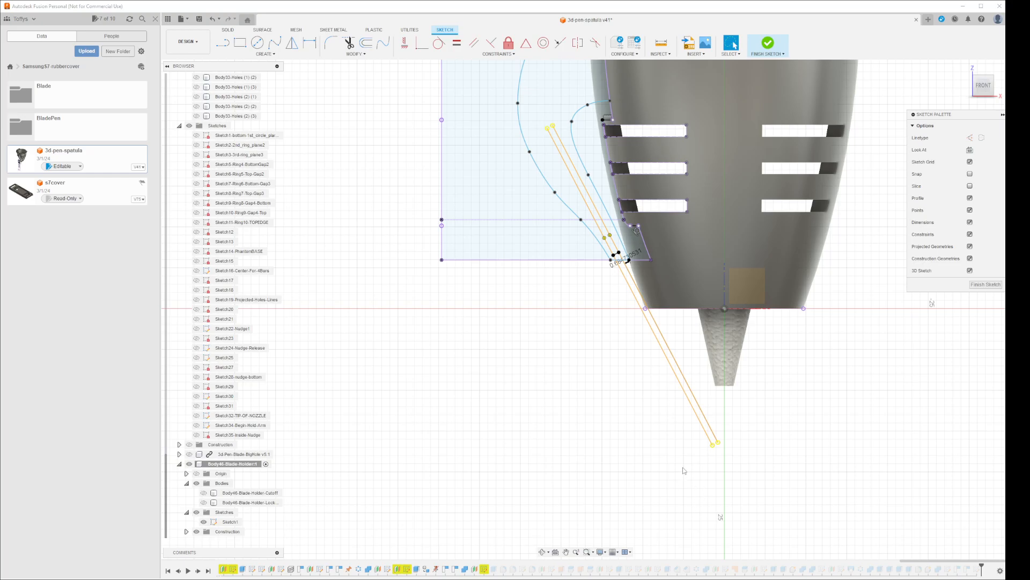
{"action": "key", "text": "ctrl+v"}
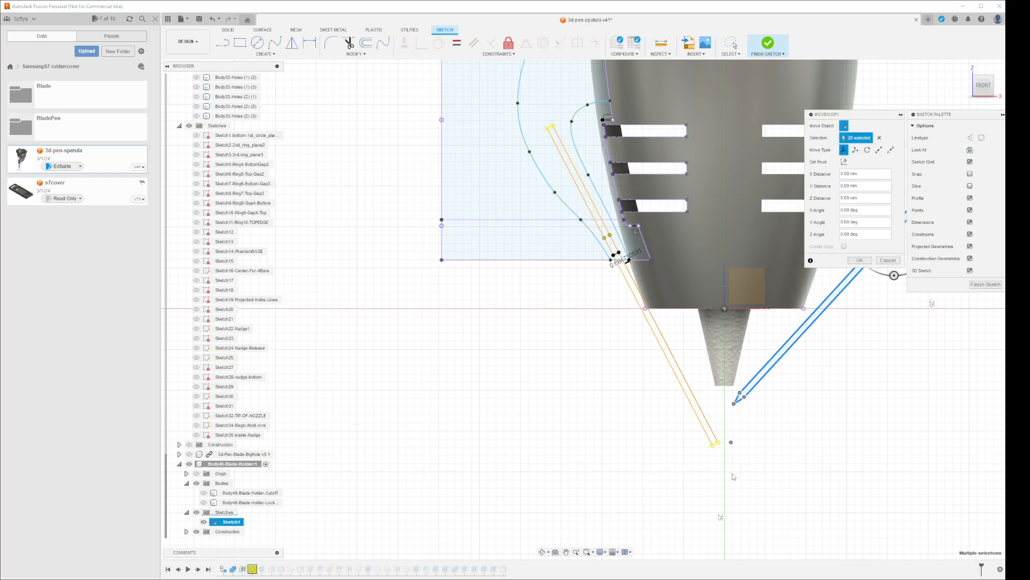
Convert the pasted blade profile to construction lines and rotate it 90 degrees about a pivot at its tip.
{"action": "left_click", "coordinate": [970, 137]}
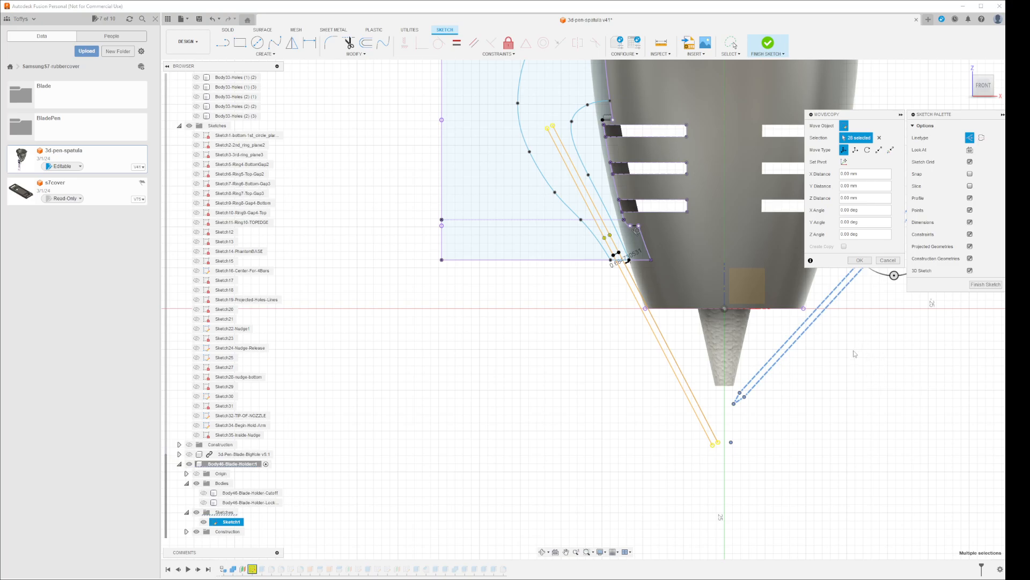
{"action": "left_click", "coordinate": [844, 162]}
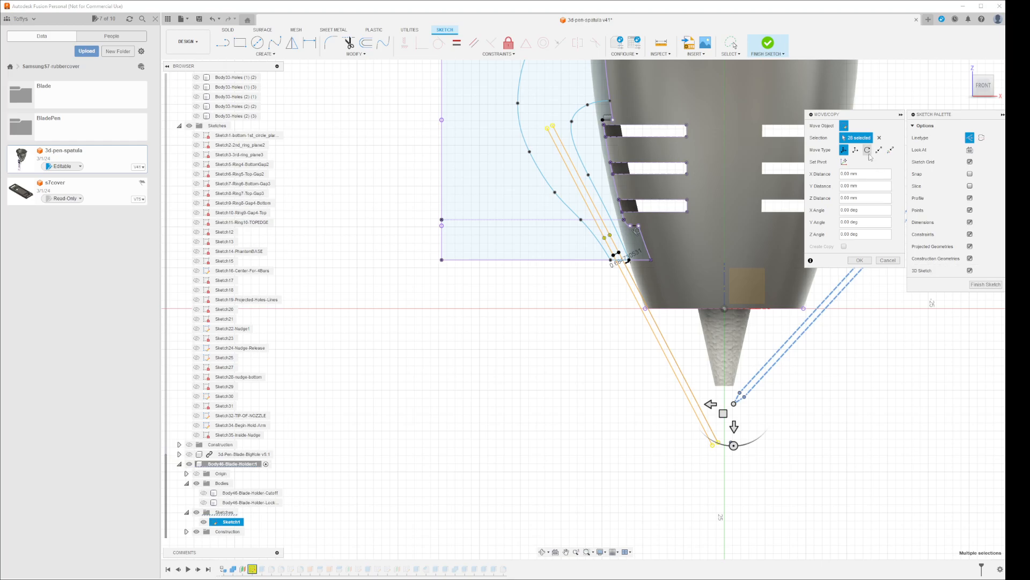
{"action": "left_click", "coordinate": [868, 150]}
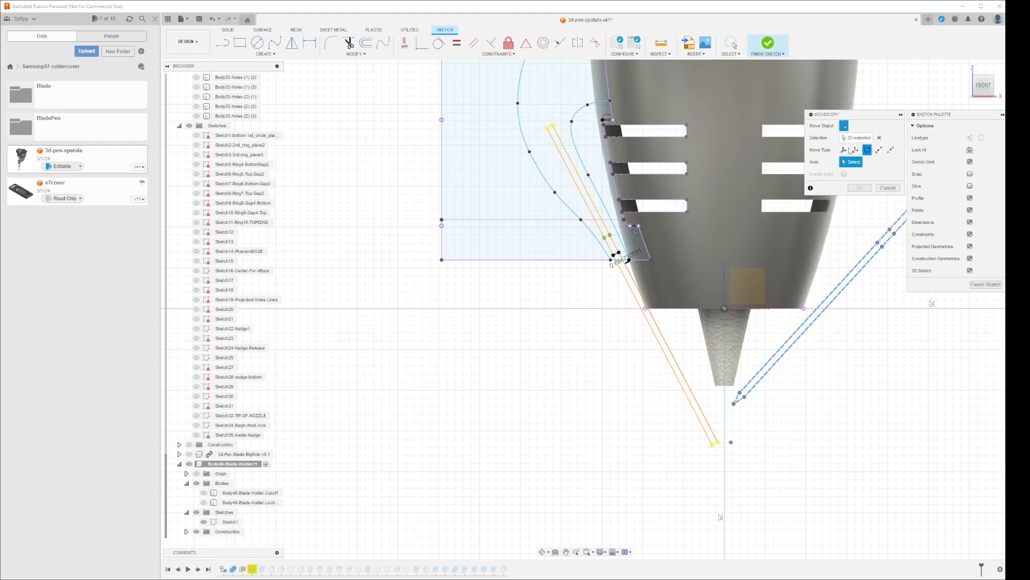
{"action": "left_click", "coordinate": [845, 150]}
{"action": "left_click_drag", "start_coordinate": [876, 118], "coordinate": [935, 329]}
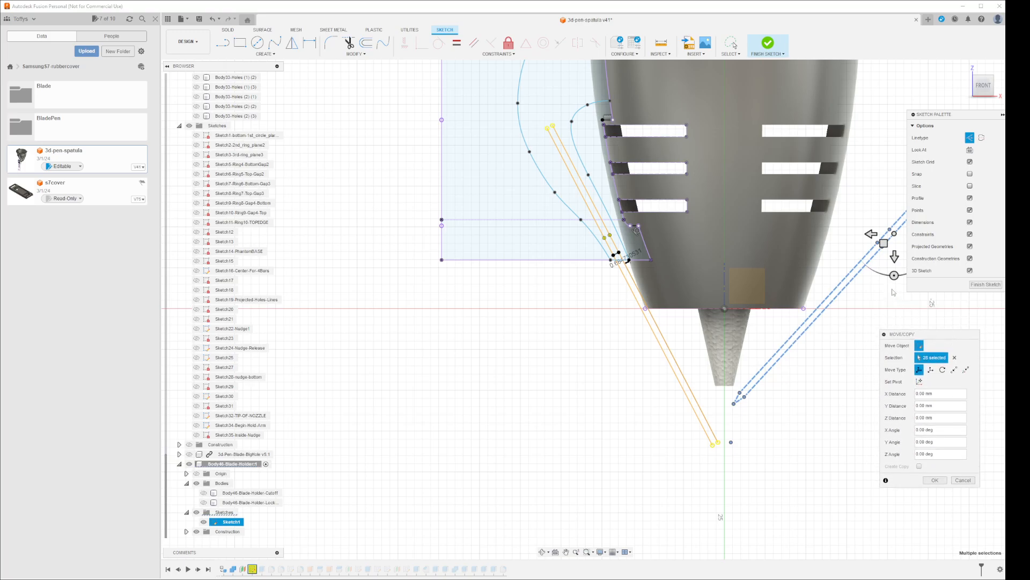
{"action": "left_click_drag", "start_coordinate": [946, 117], "coordinate": [336, 296]}
{"action": "left_click_drag", "start_coordinate": [894, 276], "coordinate": [894, 276]}
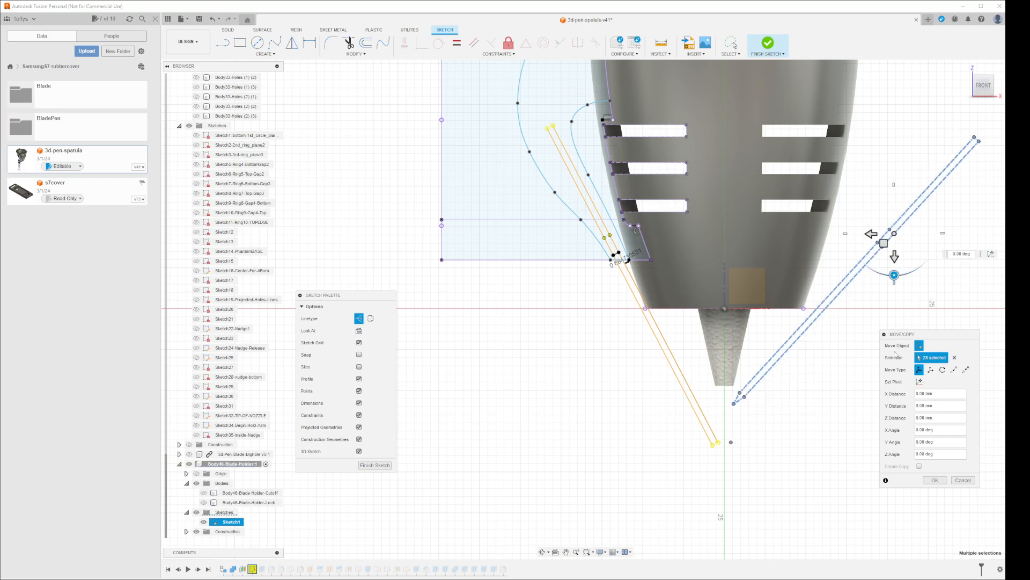
{"action": "left_click", "coordinate": [920, 381]}
{"action": "left_click", "coordinate": [733, 403]}
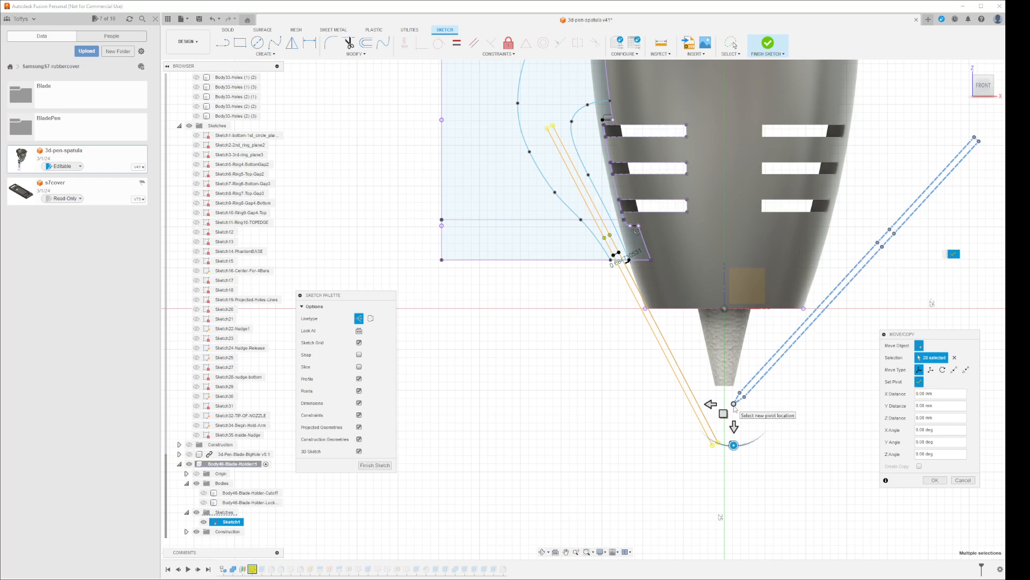
{"action": "left_click", "coordinate": [919, 382]}
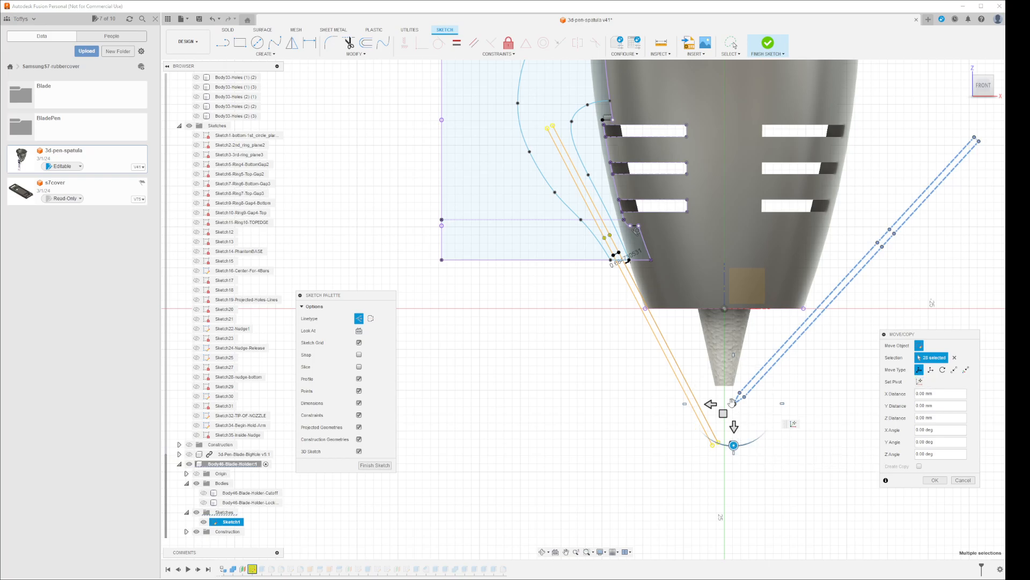
{"action": "left_click_drag", "start_coordinate": [734, 445], "coordinate": [784, 407]}
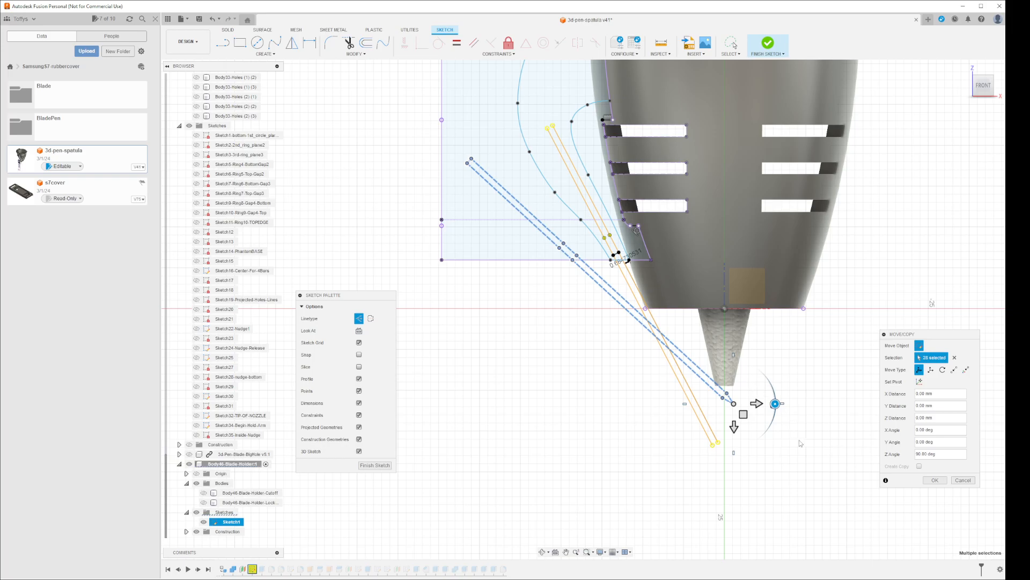
{"action": "left_click", "coordinate": [944, 482]}
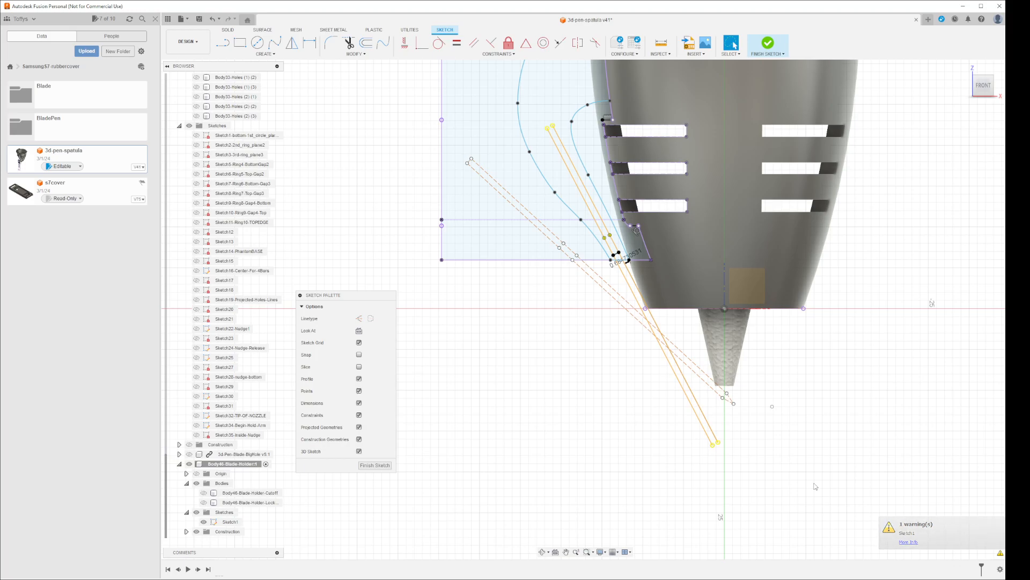
Undo the rotation and the construction-line conversion of the pasted blade profile.
{"action": "scroll", "coordinate": [790, 482], "scroll_direction": "down", "scroll_amount": 2}
{"action": "scroll", "coordinate": [790, 481], "scroll_direction": "up", "scroll_amount": 3}
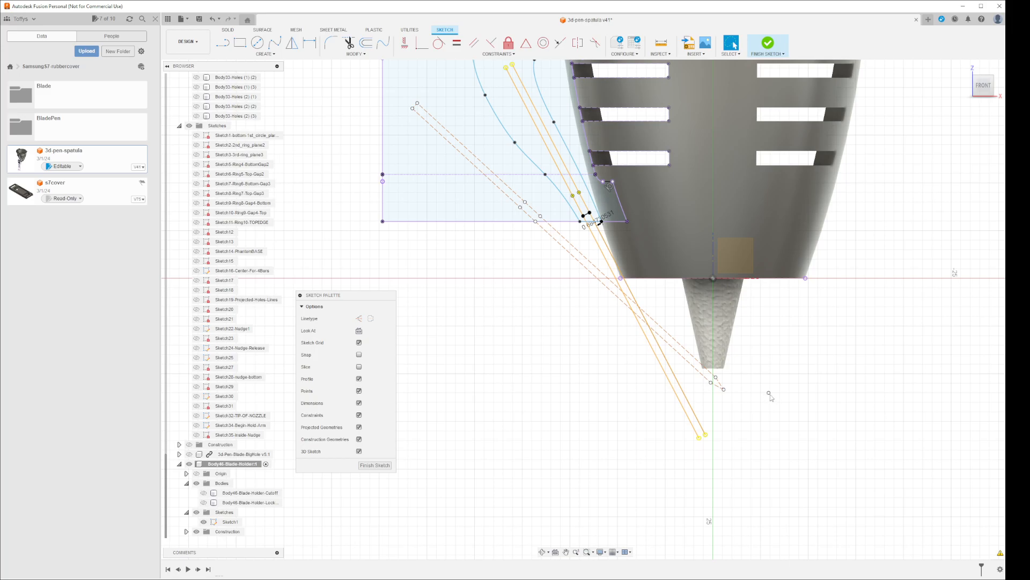
{"action": "key", "text": "ctrl+z"}
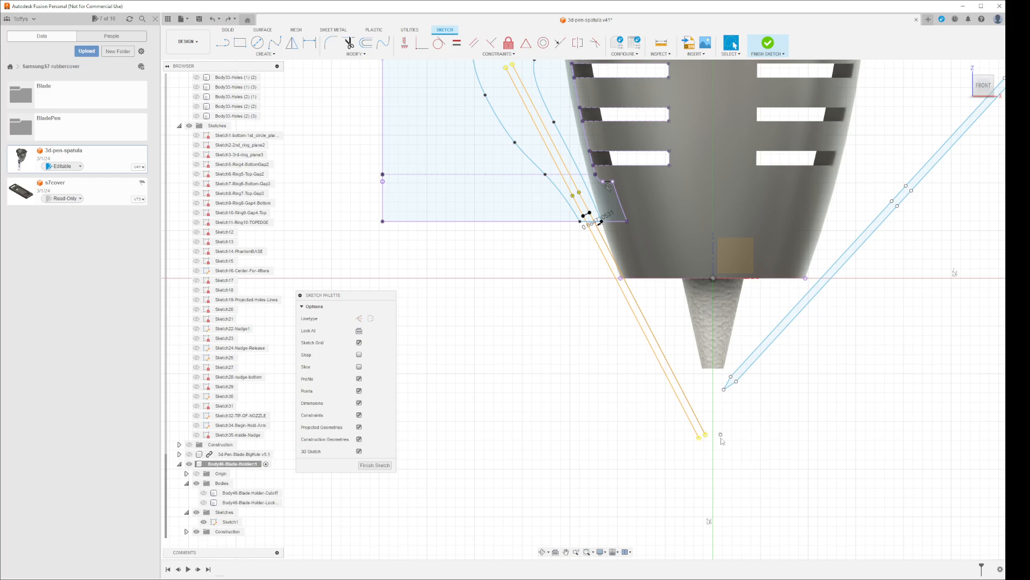
{"action": "scroll", "coordinate": [795, 471], "scroll_direction": "down", "scroll_amount": 3}
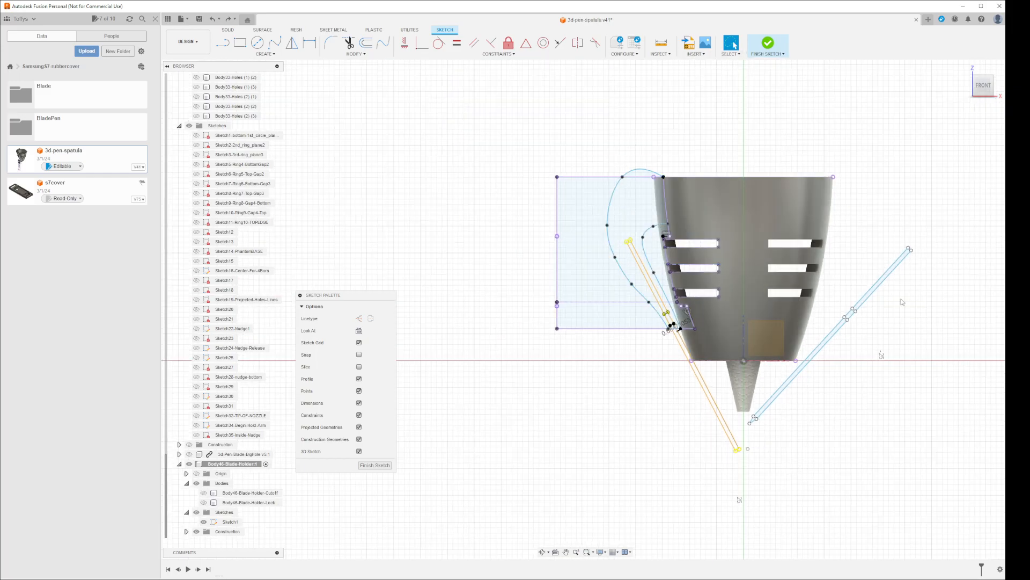
{"action": "mouse_move", "coordinate": [877, 258]}
{"action": "left_mouse_down"}
{"action": "mouse_move", "coordinate": [935, 251]}
{"action": "mouse_move", "coordinate": [897, 300]}
{"action": "mouse_move", "coordinate": [747, 435]}
{"action": "mouse_move", "coordinate": [883, 242]}
{"action": "mouse_move", "coordinate": [946, 225]}
{"action": "mouse_move", "coordinate": [961, 257]}
{"action": "mouse_move", "coordinate": [927, 235]}
{"action": "mouse_move", "coordinate": [836, 295]}
{"action": "mouse_move", "coordinate": [935, 288]}
{"action": "mouse_move", "coordinate": [917, 232]}
{"action": "left_mouse_up"}
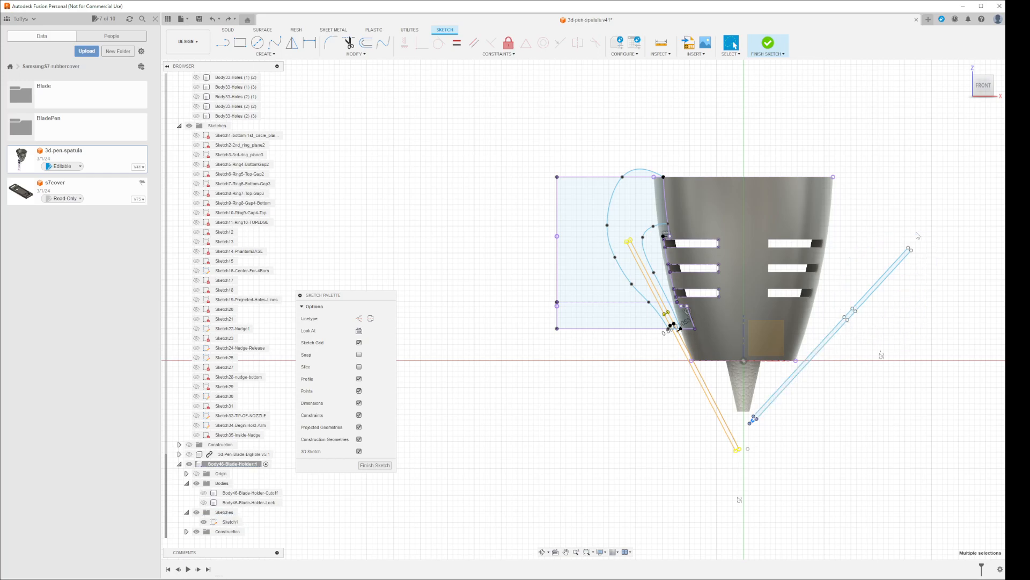
{"action": "scroll", "coordinate": [801, 426], "scroll_direction": "up", "scroll_amount": 5}
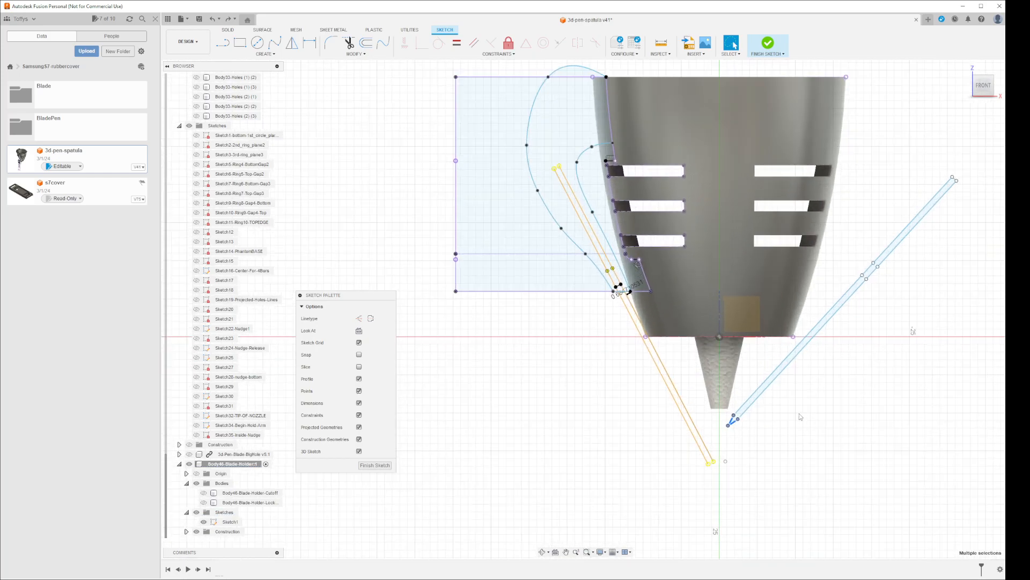
{"action": "left_click", "coordinate": [653, 457]}
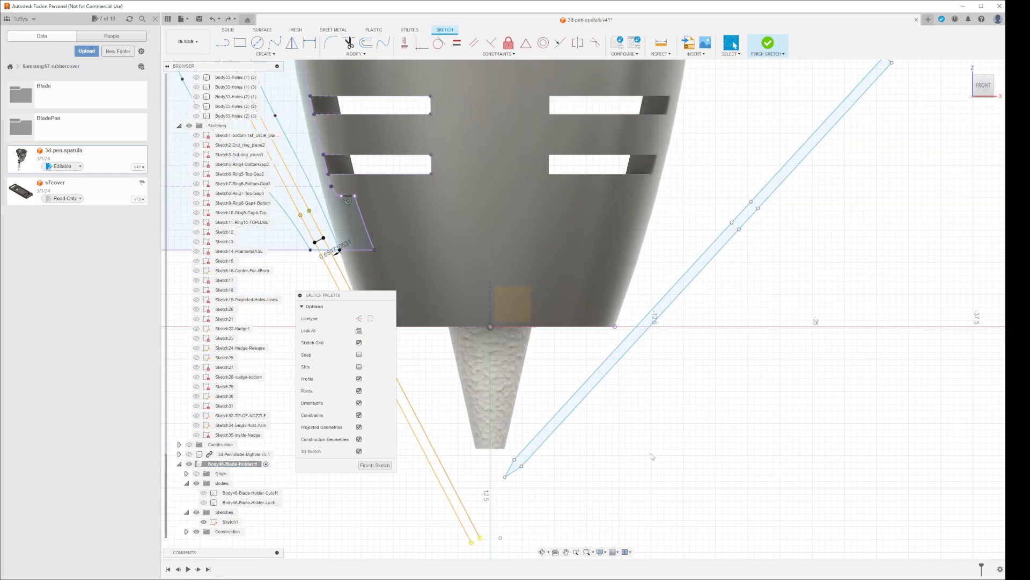
{"action": "left_click", "coordinate": [596, 386]}
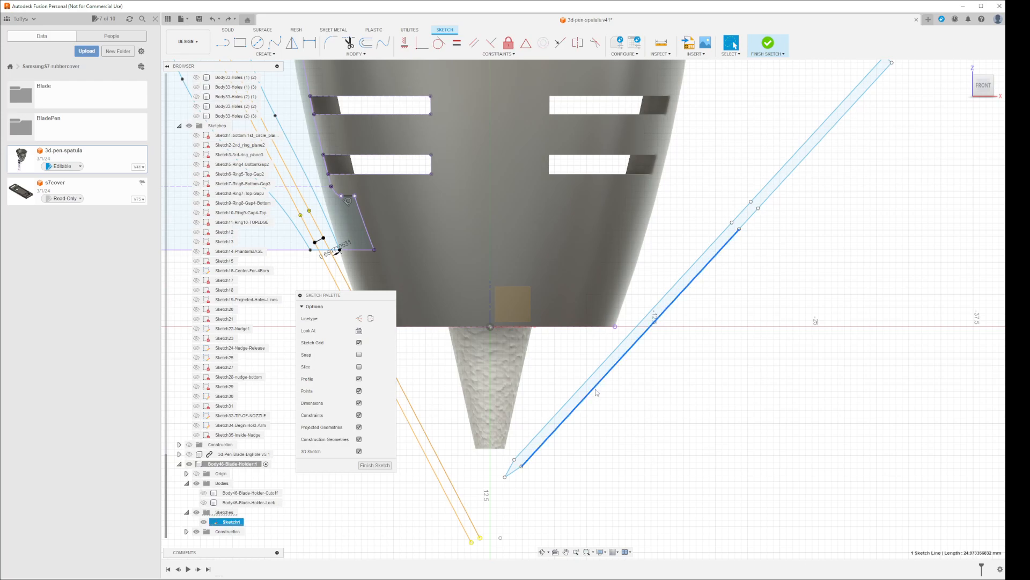
{"action": "left_click", "coordinate": [568, 478]}
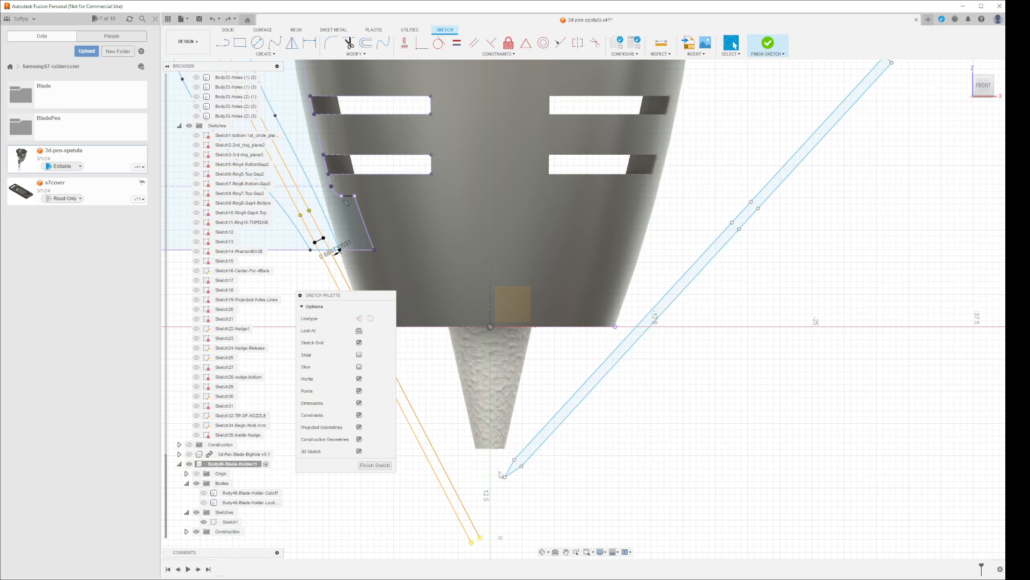
Rotate the whole pasted blade profile 90 degrees about a pivot set at its pointed tip.
{"action": "mouse_move", "coordinate": [514, 445]}
{"action": "left_mouse_down"}
{"action": "mouse_move", "coordinate": [624, 334]}
{"action": "mouse_move", "coordinate": [754, 158]}
{"action": "mouse_move", "coordinate": [850, 55]}
{"action": "mouse_move", "coordinate": [895, 52]}
{"action": "mouse_move", "coordinate": [915, 134]}
{"action": "mouse_move", "coordinate": [503, 489]}
{"action": "left_mouse_up"}
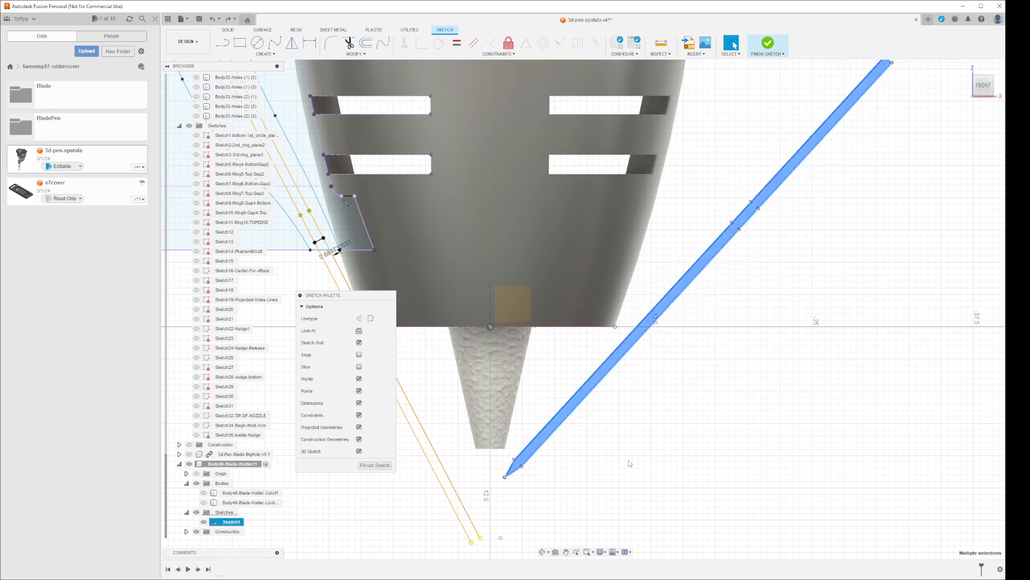
{"action": "scroll", "coordinate": [630, 462], "scroll_direction": "down", "scroll_amount": 2}
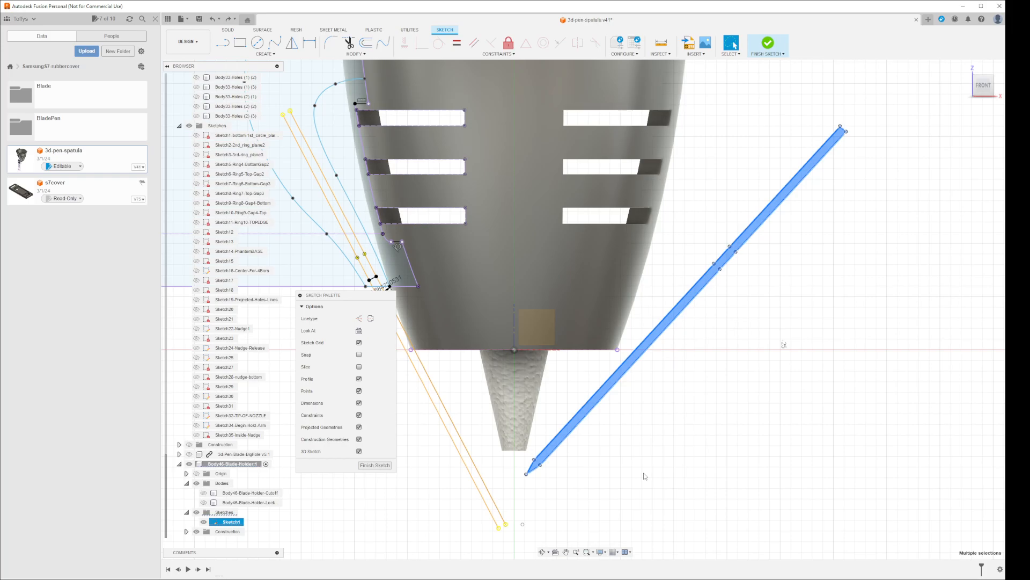
{"action": "key", "text": "m"}
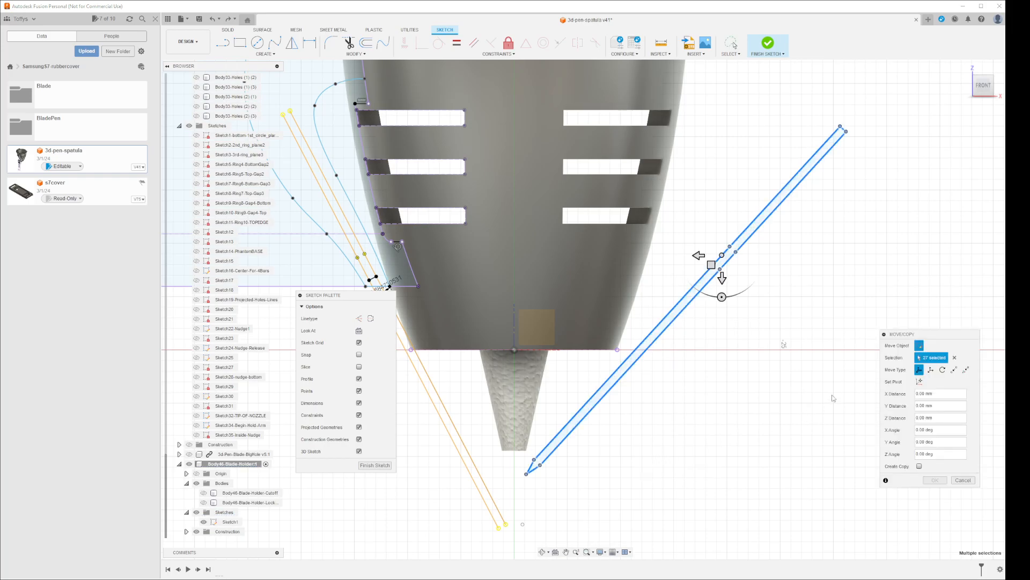
{"action": "left_click", "coordinate": [920, 382]}
{"action": "left_click", "coordinate": [527, 474]}
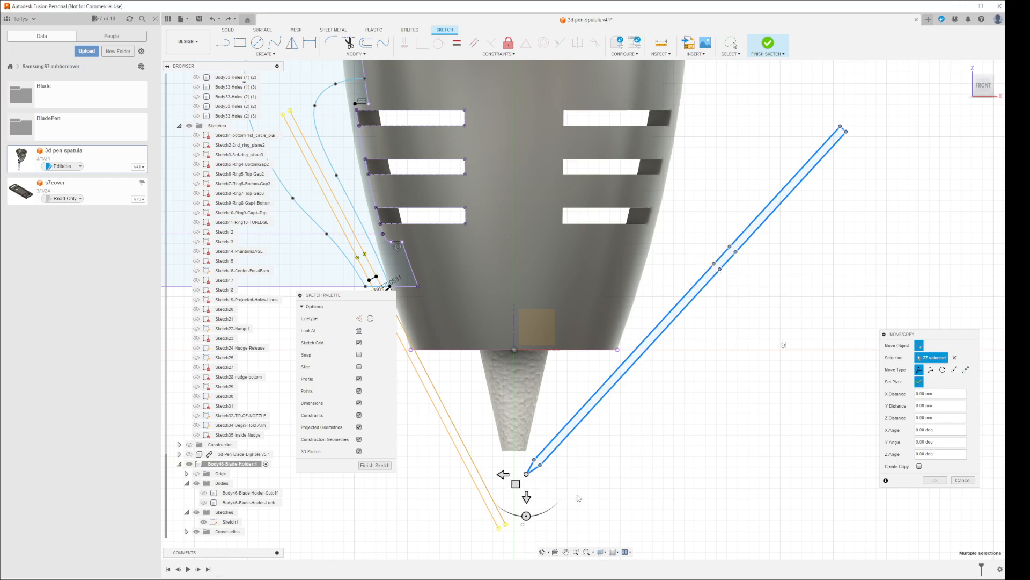
{"action": "left_click", "coordinate": [920, 381]}
{"action": "left_click_drag", "start_coordinate": [533, 519], "coordinate": [610, 477]}
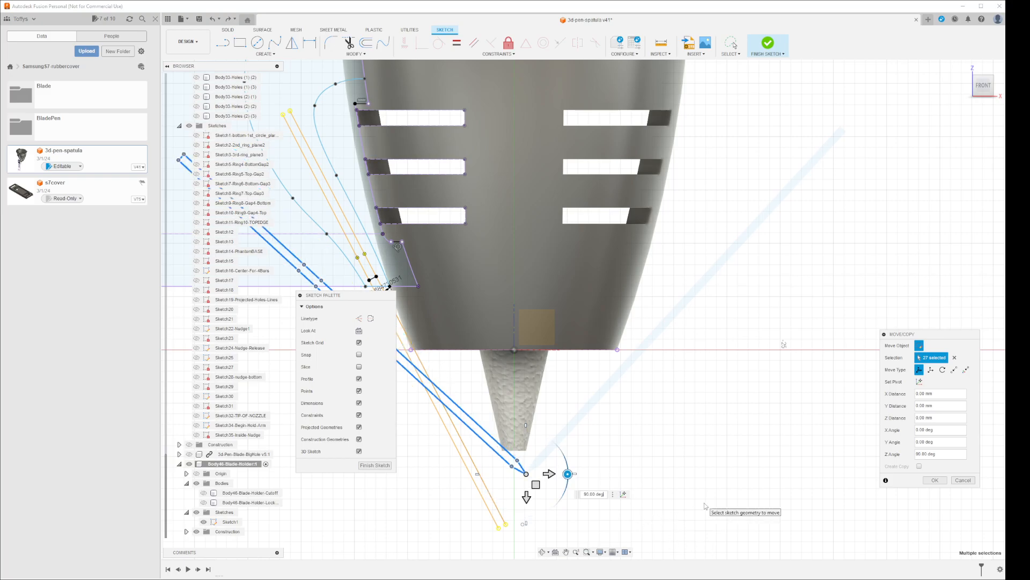
{"action": "left_click", "coordinate": [939, 480]}
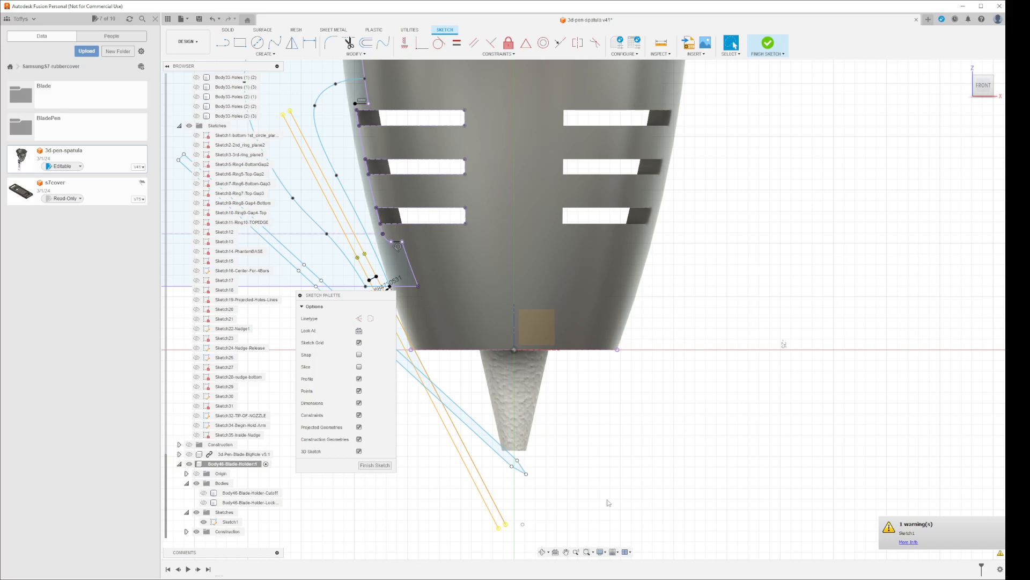
{"action": "middle_click_drag", "start_coordinate": [597, 491], "coordinate": [837, 503]}
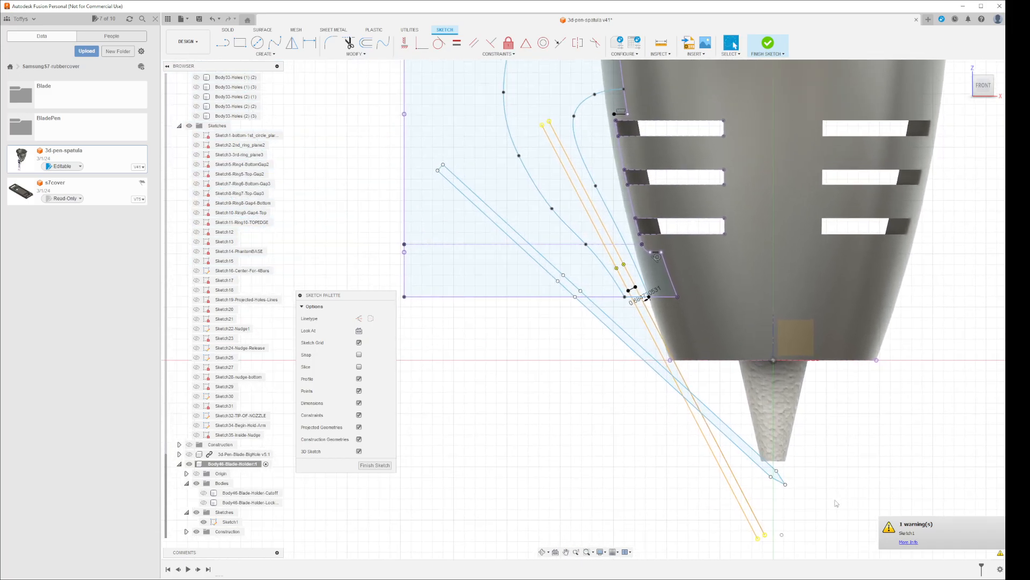
{"action": "left_click", "coordinate": [754, 466]}
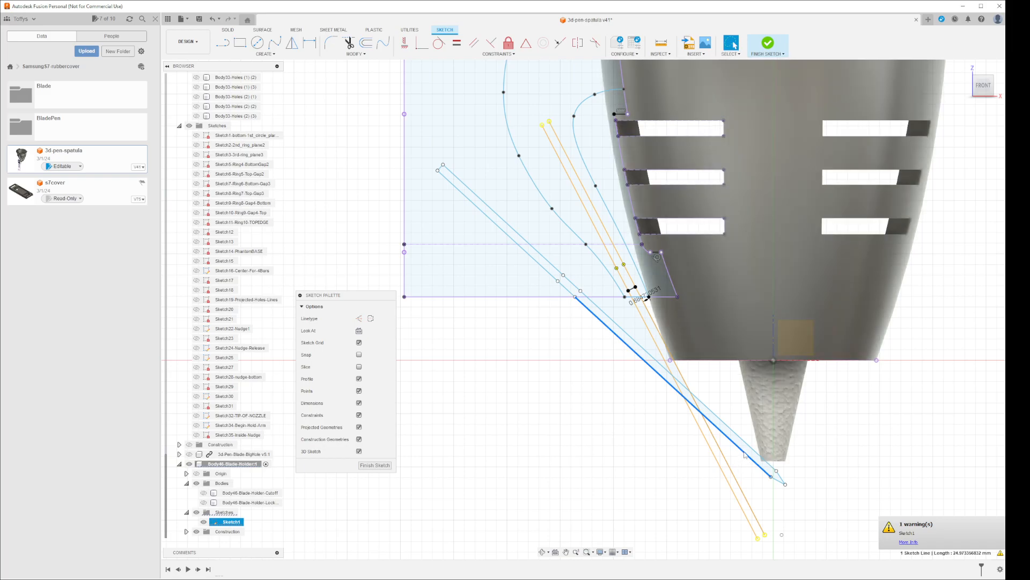
{"action": "left_click", "coordinate": [619, 475]}
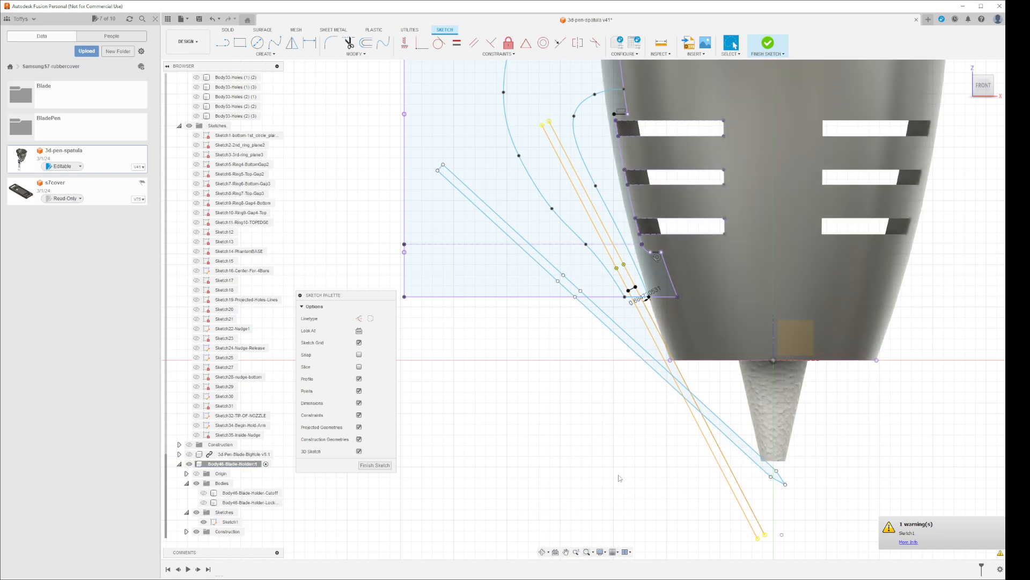
{"action": "left_click", "coordinate": [714, 413]}
{"action": "left_click", "coordinate": [567, 479]}
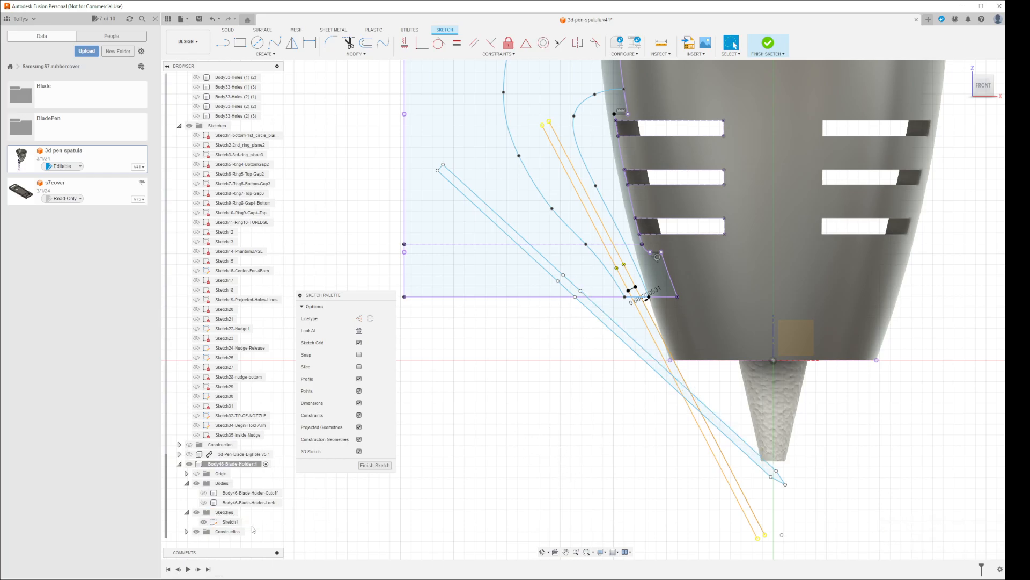
{"action": "left_click", "coordinate": [204, 522]}
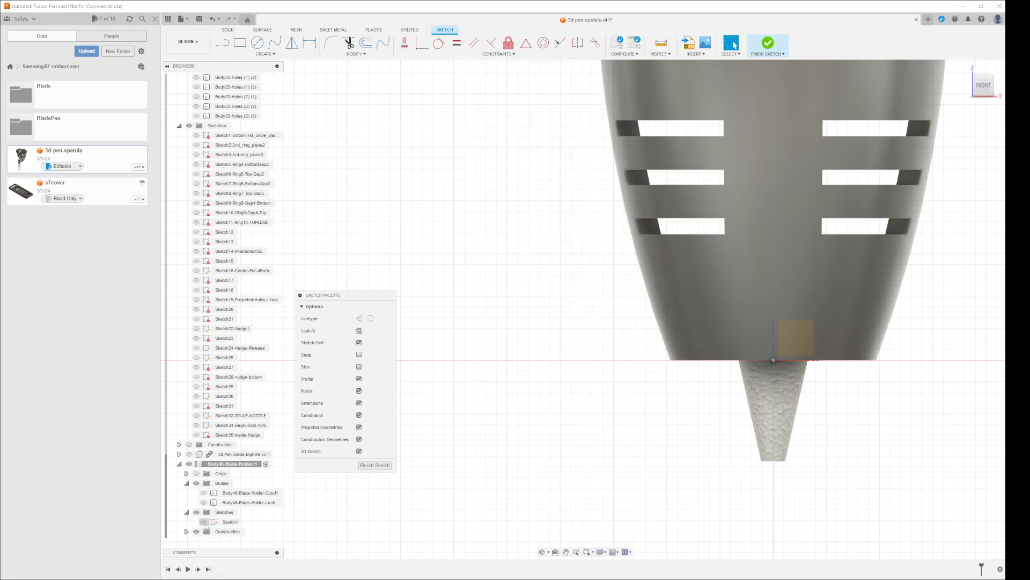
{"action": "left_click", "coordinate": [204, 521]}
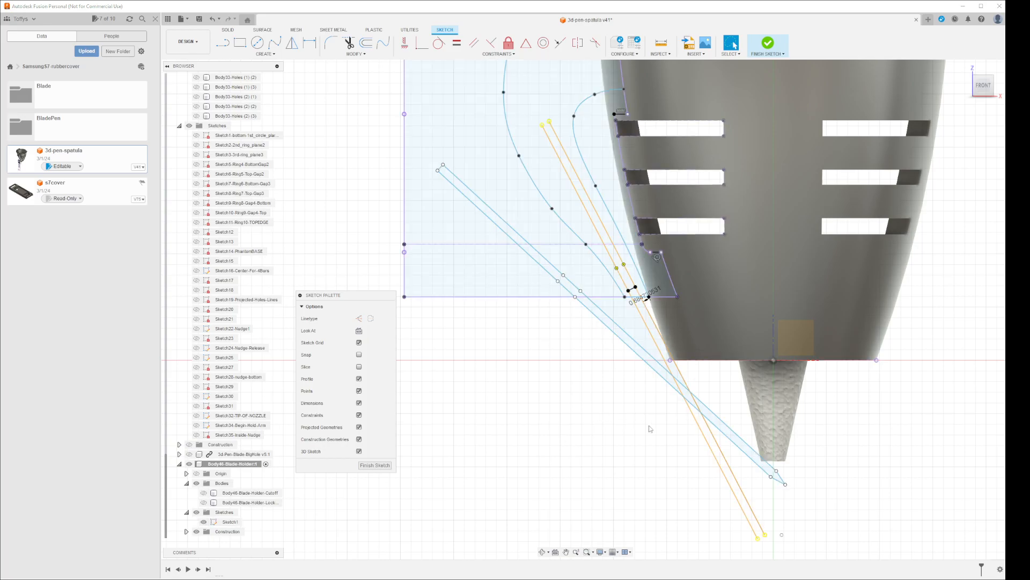
Move the rotated blade profile together with its reference point, point to point, from that reference point to the lower end of the existing inner blade line.
{"action": "left_click", "coordinate": [741, 449]}
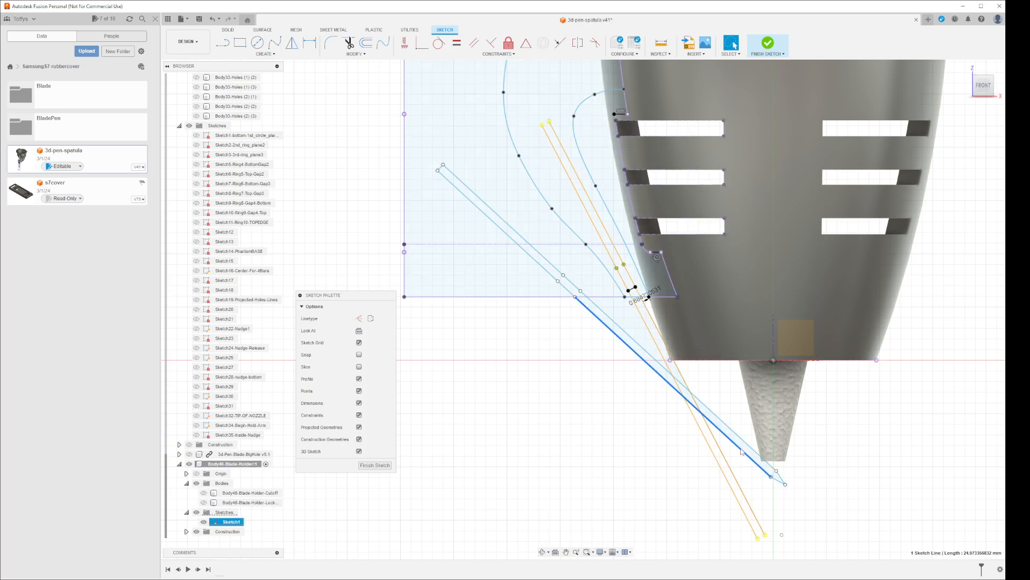
{"action": "left_click", "coordinate": [749, 446], "text": "shift"}
{"action": "left_click", "coordinate": [779, 481], "text": "shift"}
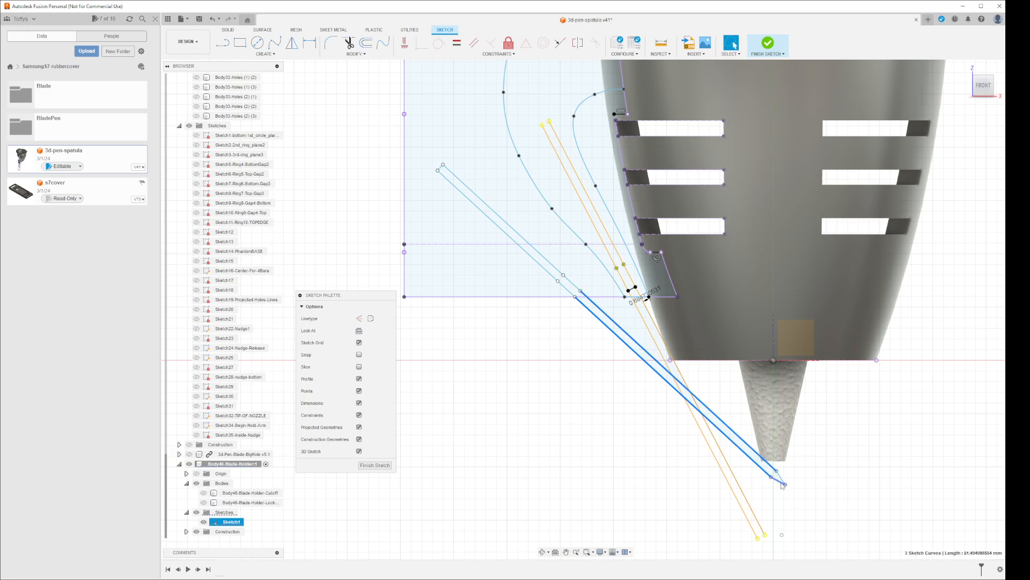
{"action": "left_click", "coordinate": [782, 478], "text": "shift"}
{"action": "left_click", "coordinate": [570, 291], "text": "shift"}
{"action": "left_click", "coordinate": [570, 292], "text": "shift"}
{"action": "left_click", "coordinate": [547, 271], "text": "shift"}
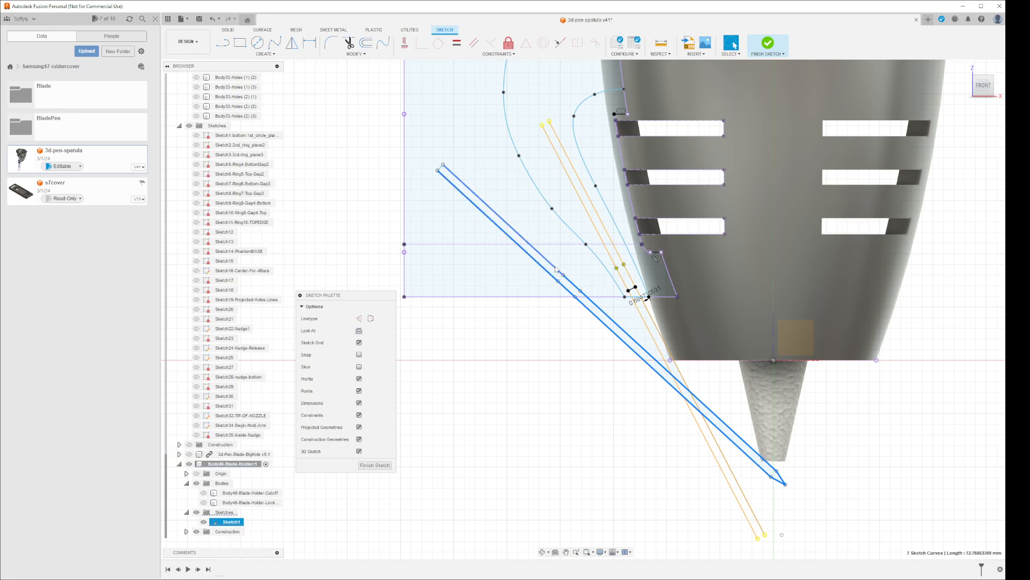
{"action": "left_click", "coordinate": [548, 260], "text": "shift"}
{"action": "scroll", "coordinate": [443, 183], "scroll_direction": "up", "scroll_amount": 8}
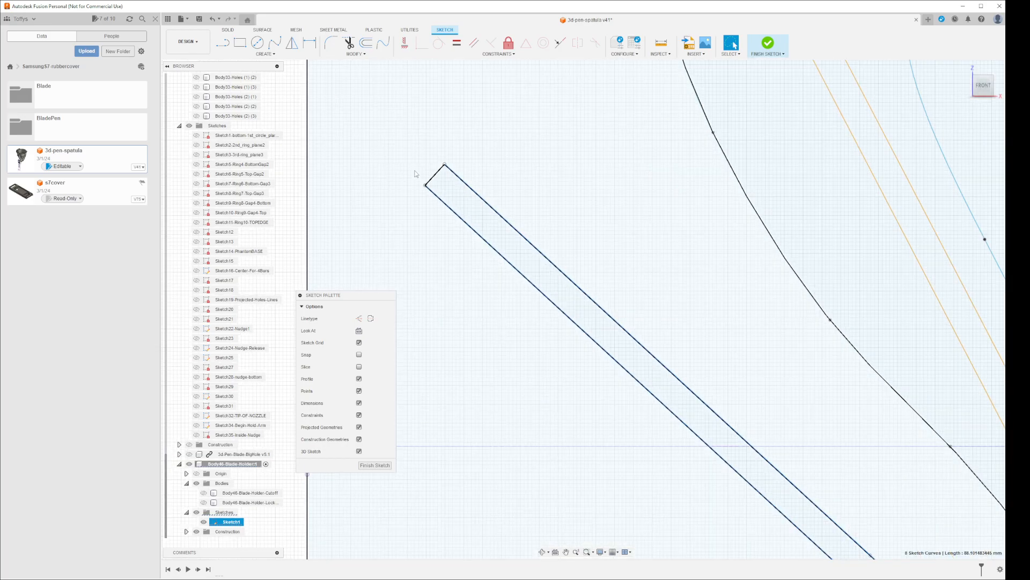
{"action": "scroll", "coordinate": [495, 273], "scroll_direction": "down", "scroll_amount": 8}
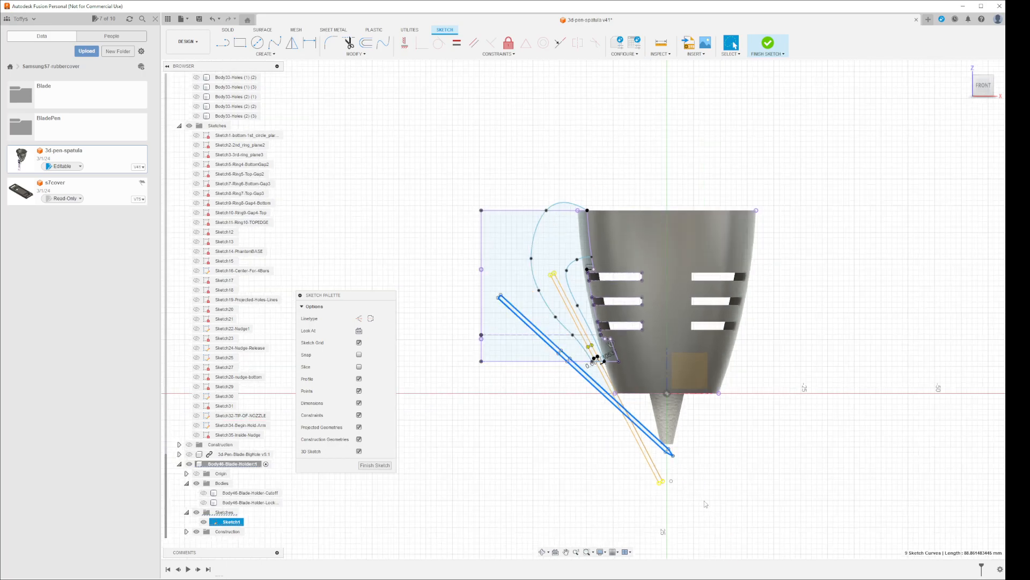
{"action": "left_click", "coordinate": [671, 482], "text": "shift"}
{"action": "key", "text": "m"}
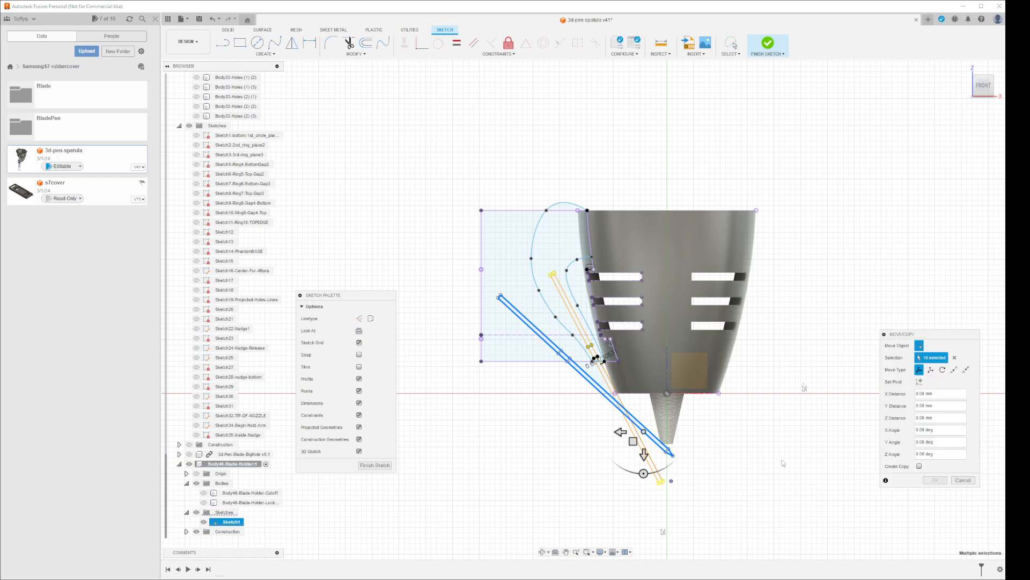
{"action": "left_click", "coordinate": [954, 369]}
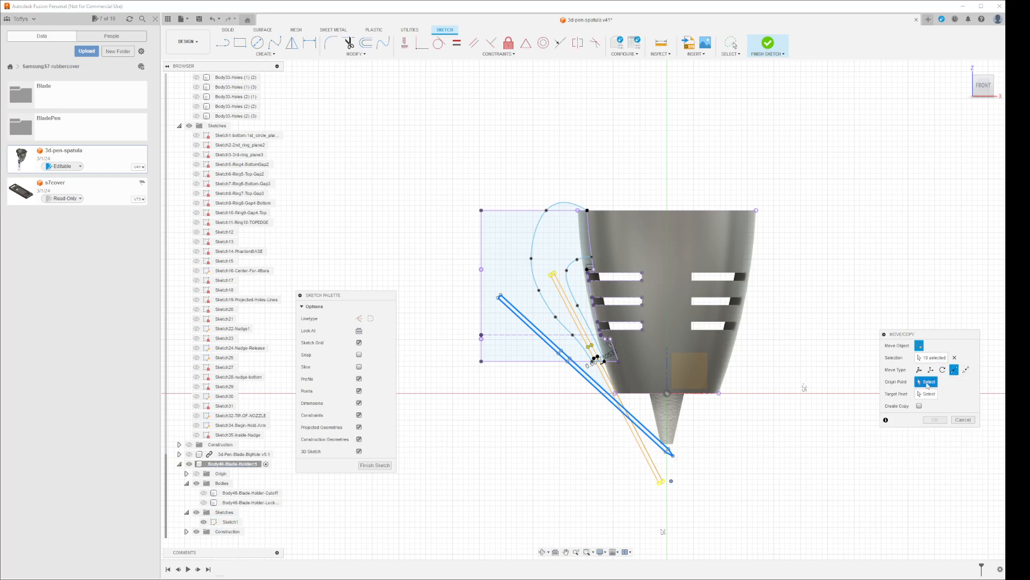
{"action": "left_click", "coordinate": [671, 482]}
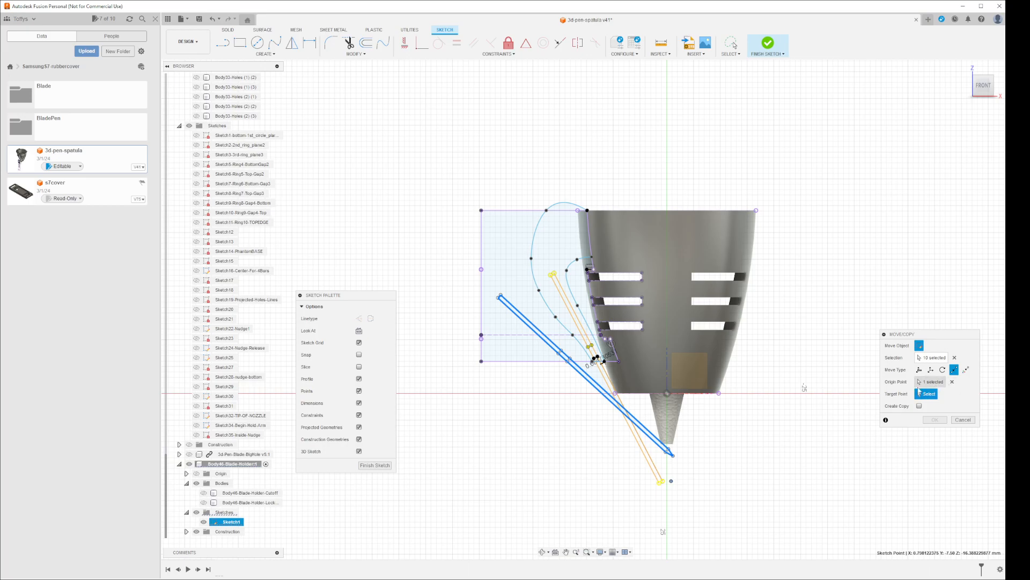
{"action": "left_click", "coordinate": [664, 482]}
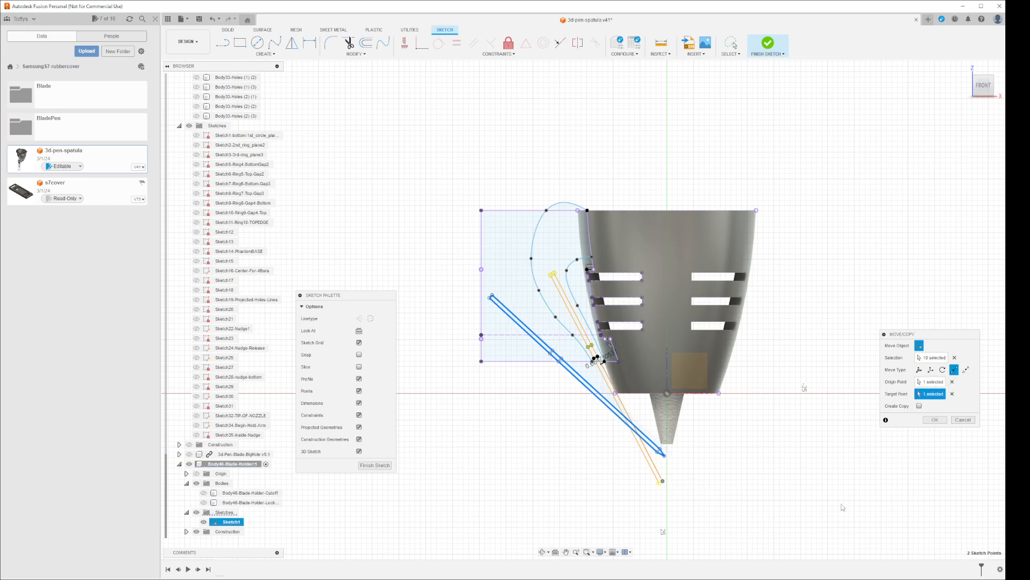
{"action": "left_click", "coordinate": [936, 421]}
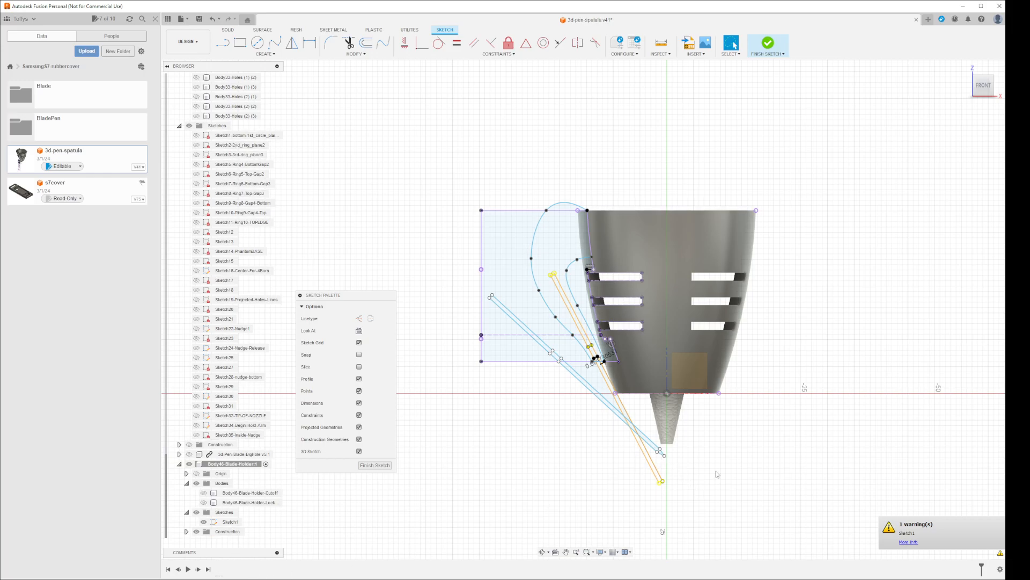
Convert all outline segments of the moved blade profile, including its tip and end edge, to construction lines.
{"action": "scroll", "coordinate": [591, 338], "scroll_direction": "up", "scroll_amount": 5}
{"action": "scroll", "coordinate": [635, 498], "scroll_direction": "down", "scroll_amount": 4}
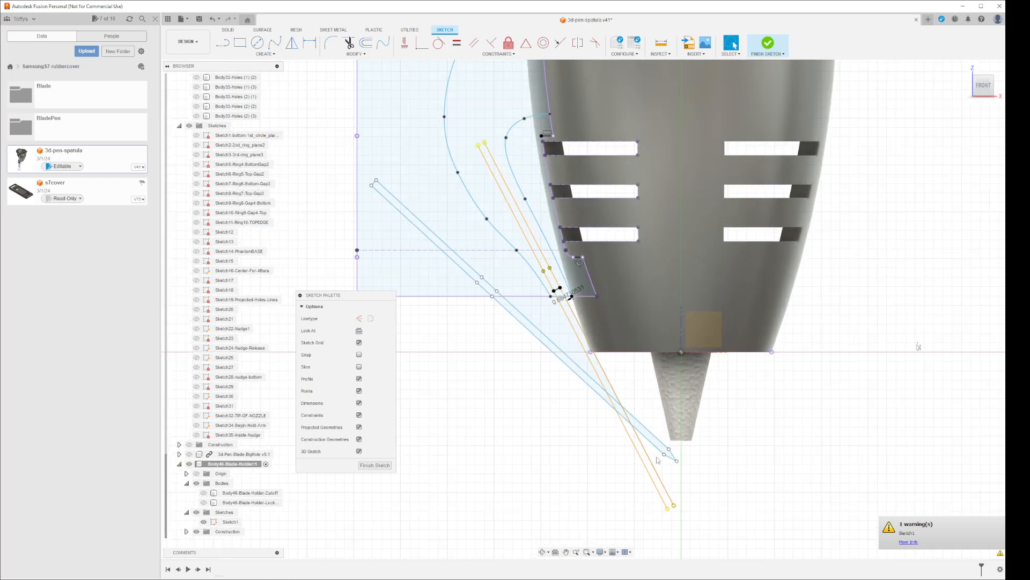
{"action": "scroll", "coordinate": [635, 498], "scroll_direction": "down", "scroll_amount": 1}
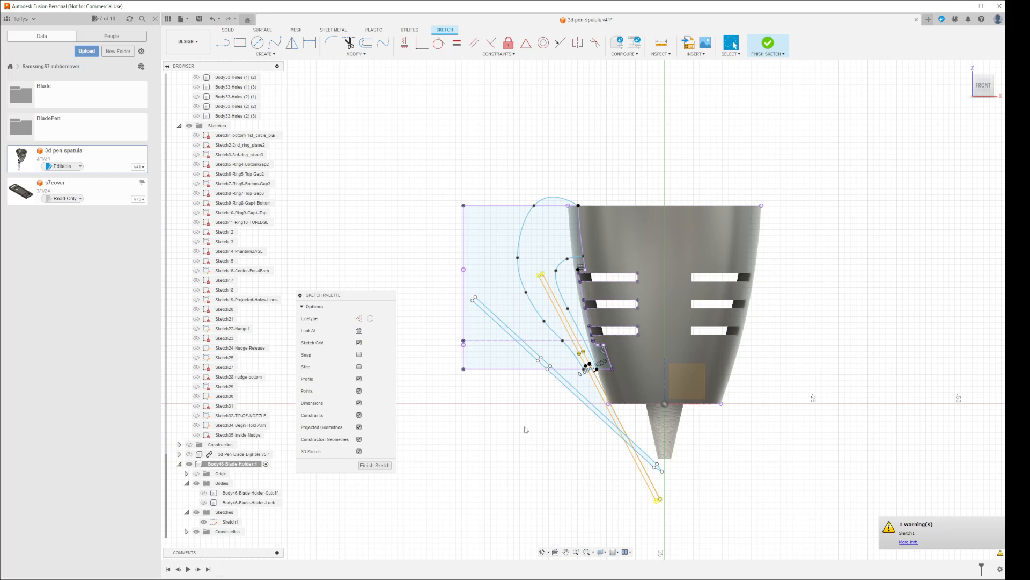
{"action": "left_click", "coordinate": [575, 397]}
{"action": "left_click", "coordinate": [568, 385], "text": "ctrl"}
{"action": "left_click", "coordinate": [540, 357], "text": "ctrl"}
{"action": "scroll", "coordinate": [540, 357], "scroll_direction": "up", "scroll_amount": 5}
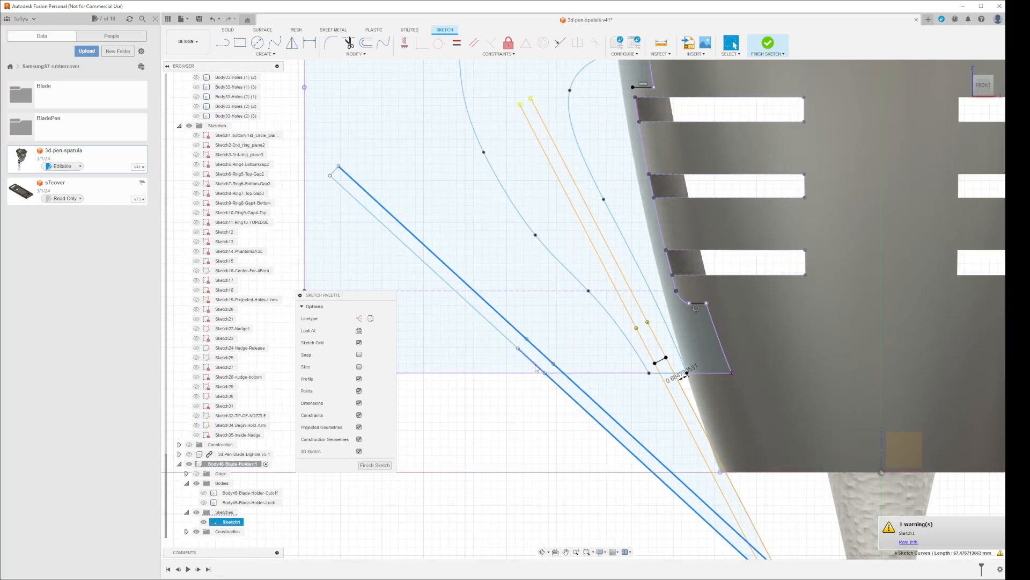
{"action": "left_click", "coordinate": [513, 344], "text": "ctrl"}
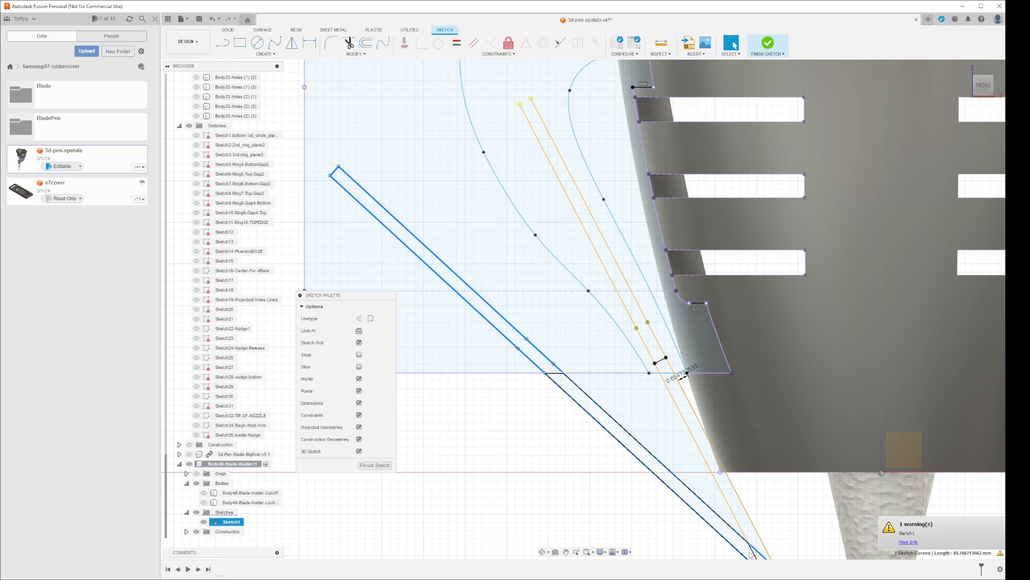
{"action": "scroll", "coordinate": [713, 519], "scroll_direction": "down", "scroll_amount": 8}
{"action": "middle_click_drag", "start_coordinate": [920, 482], "coordinate": [789, 342]}
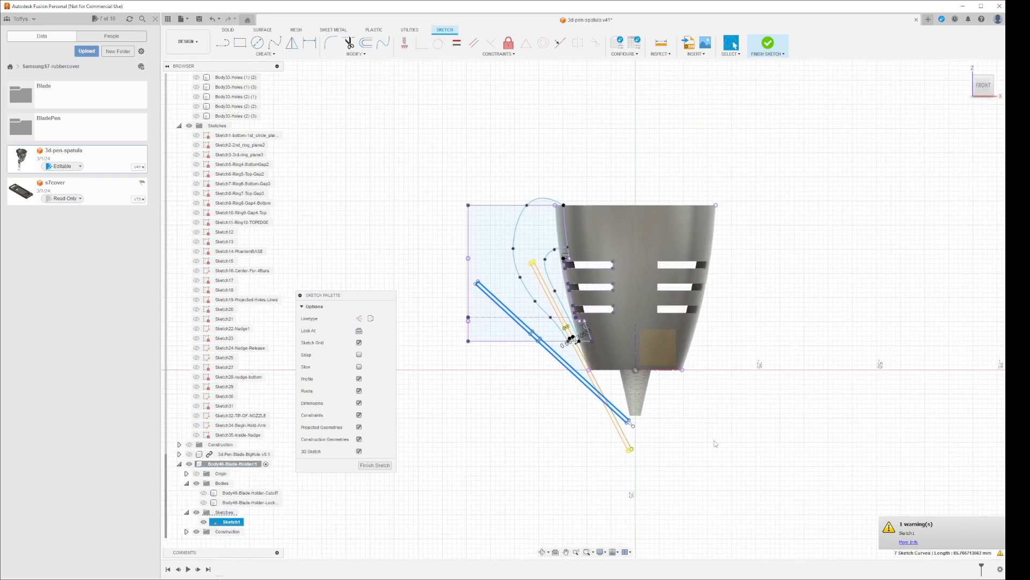
{"action": "scroll", "coordinate": [622, 411], "scroll_direction": "up", "scroll_amount": 4}
{"action": "left_click", "coordinate": [636, 437], "text": "shift"}
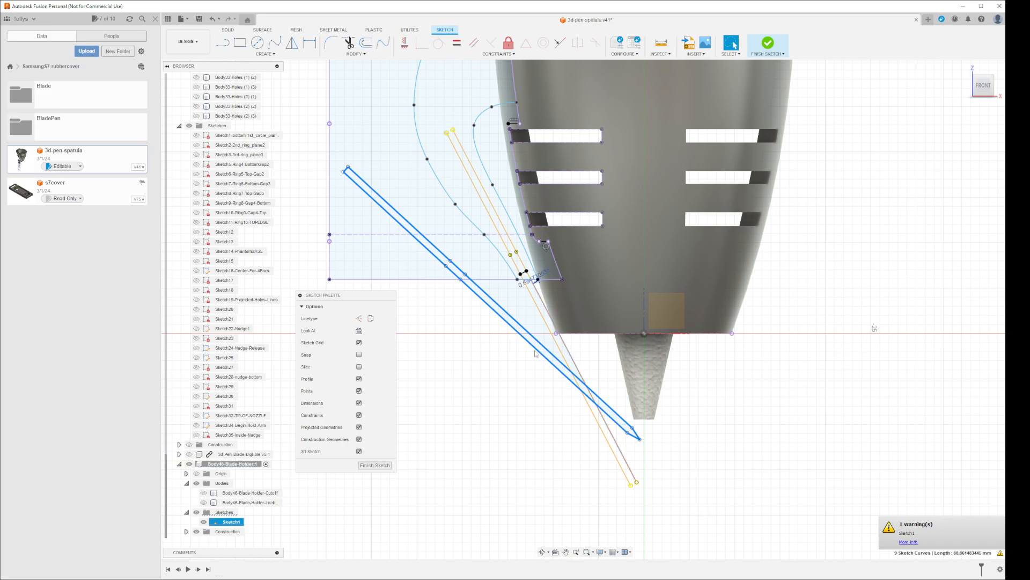
{"action": "left_click", "coordinate": [359, 319]}
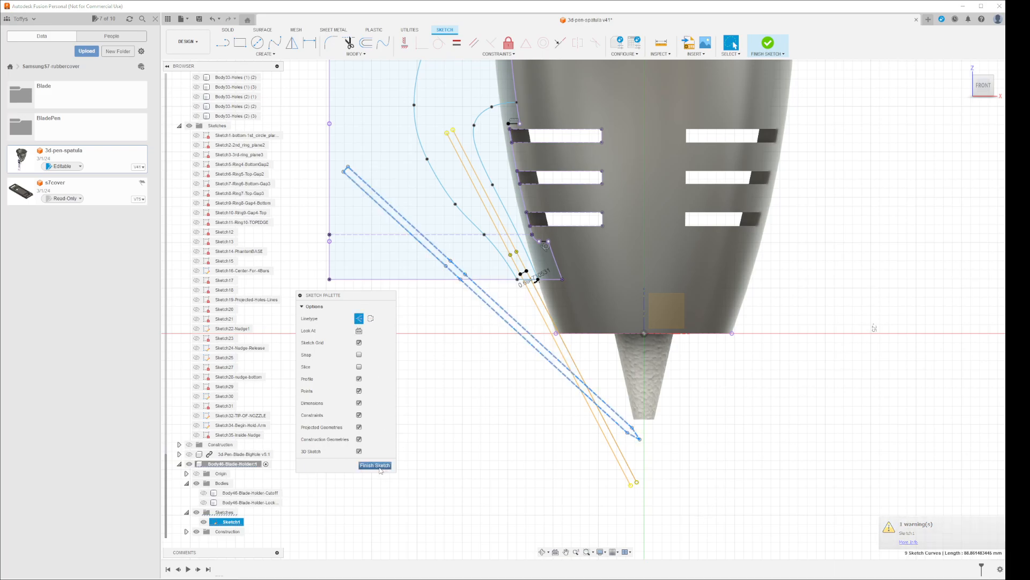
Finish editing the blade holder's Sketch1 and clear the selection of the converted blade profile.
{"action": "left_click", "coordinate": [377, 465]}
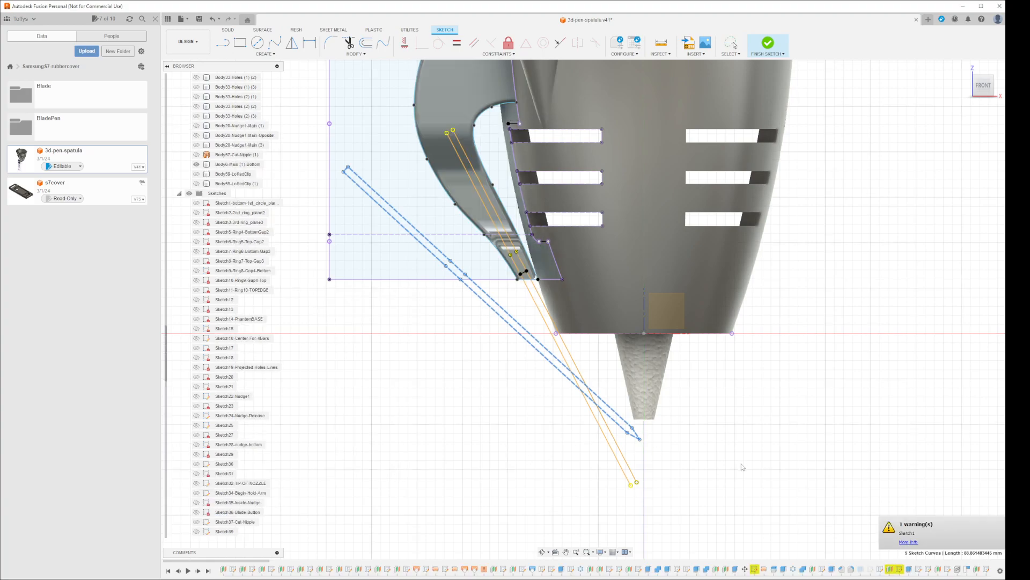
{"action": "left_click", "coordinate": [724, 456]}
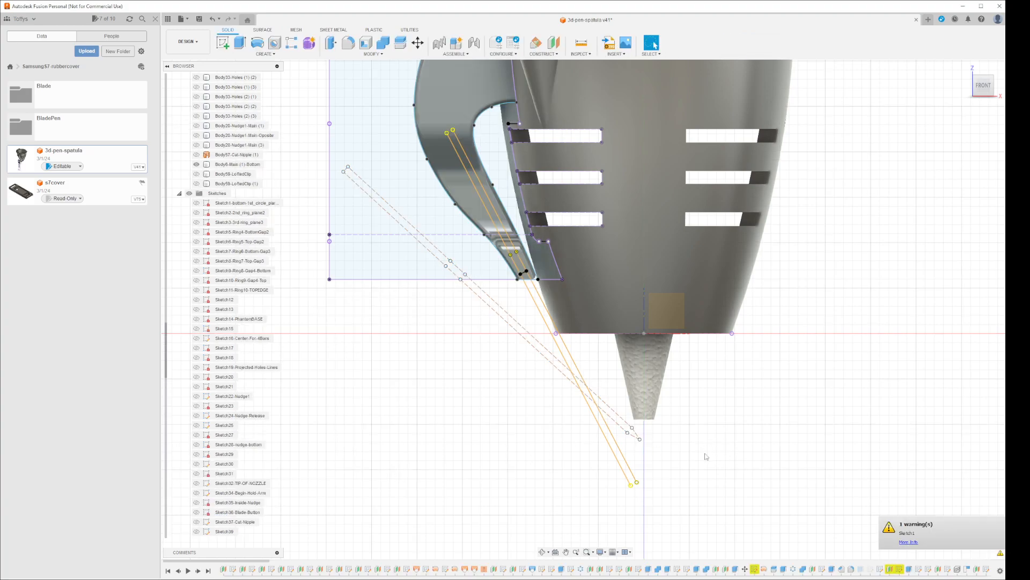
Reshape the holder's outer spline by moving its lower fit points outward toward the dashed blade profile and adjusting the point on the horizontal construction line.
{"action": "middle_click_drag", "start_coordinate": [427, 369], "coordinate": [493, 448]}
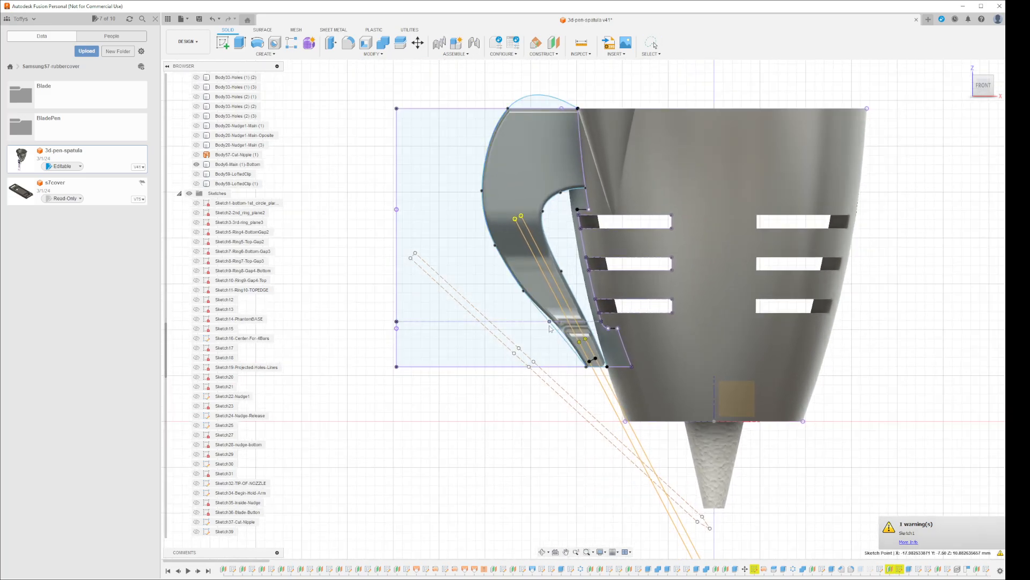
{"action": "left_click_drag", "start_coordinate": [539, 321], "coordinate": [481, 321]}
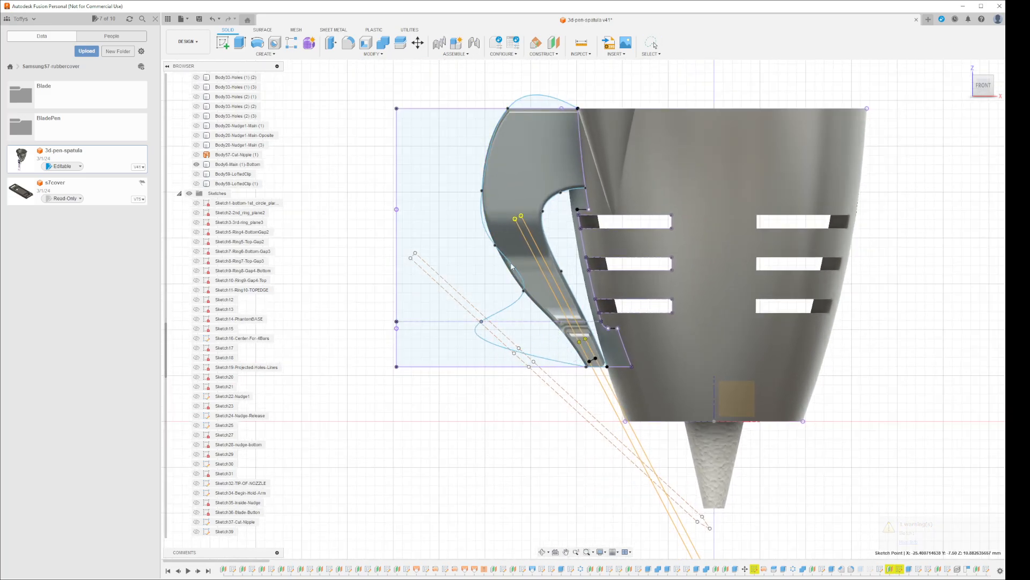
{"action": "left_click_drag", "start_coordinate": [495, 245], "coordinate": [413, 300]}
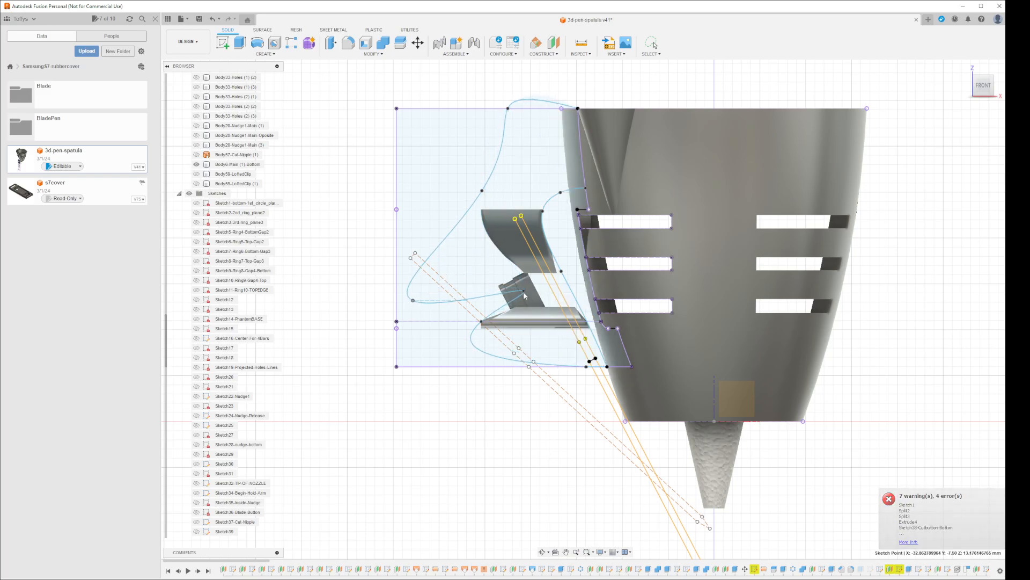
{"action": "left_click_drag", "start_coordinate": [524, 293], "coordinate": [517, 321]}
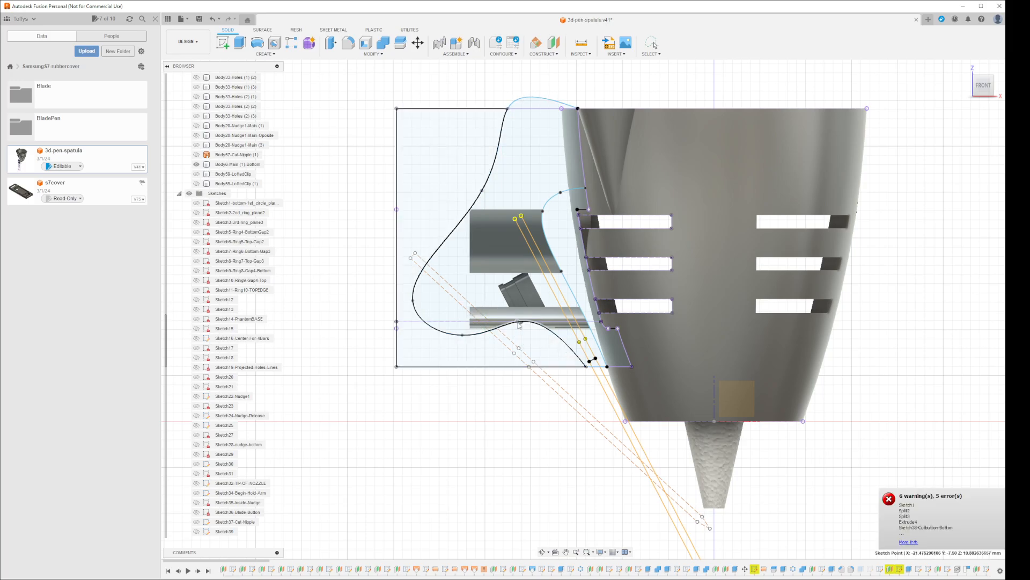
{"action": "left_click_drag", "start_coordinate": [517, 321], "coordinate": [529, 321]}
{"action": "left_click_drag", "start_coordinate": [524, 365], "coordinate": [511, 368]}
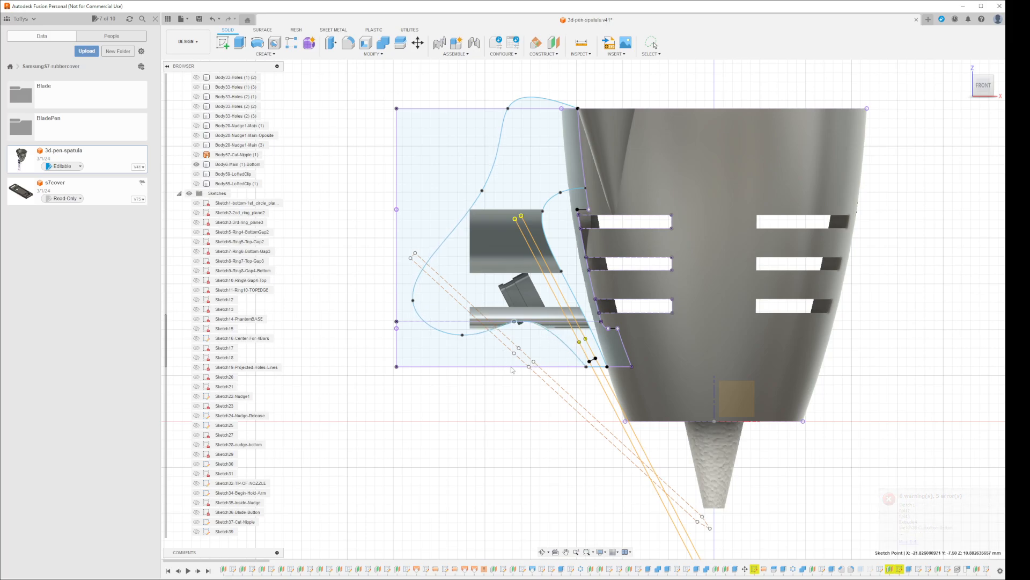